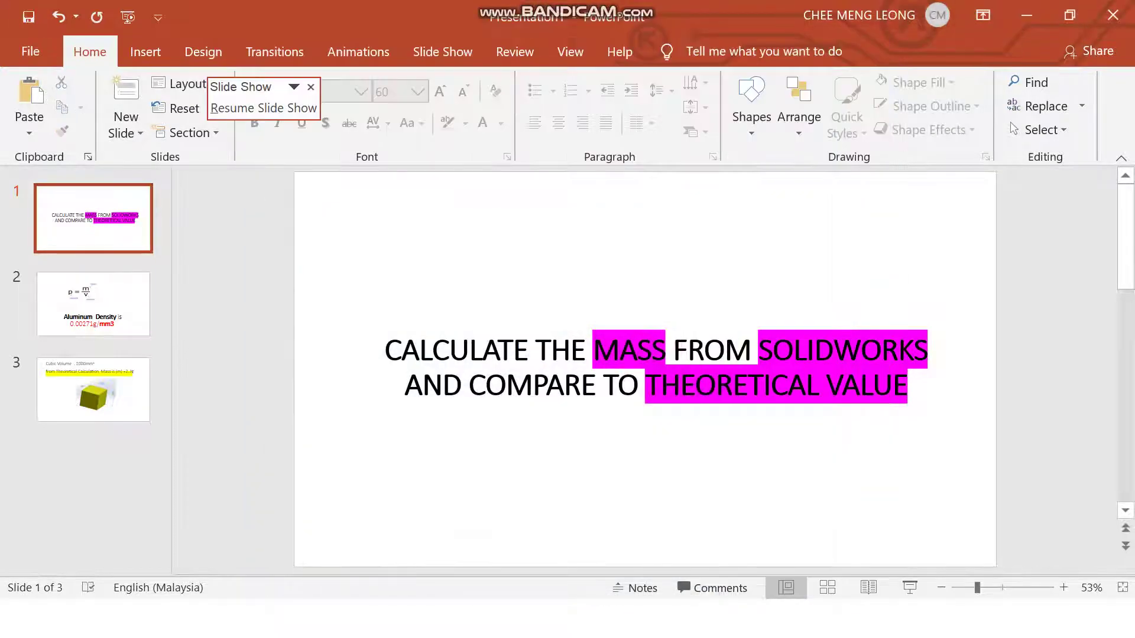
Present the aluminium density slides through to the 2.7 g cube slide, then minimize PowerPoint
left_click(127, 16)
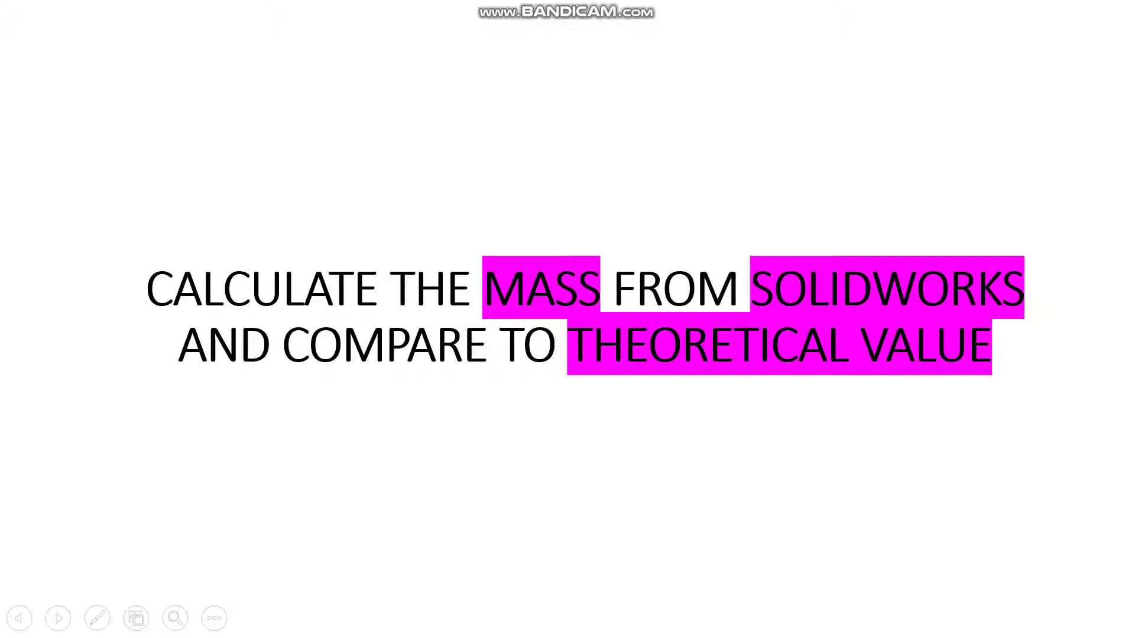
key("Right")
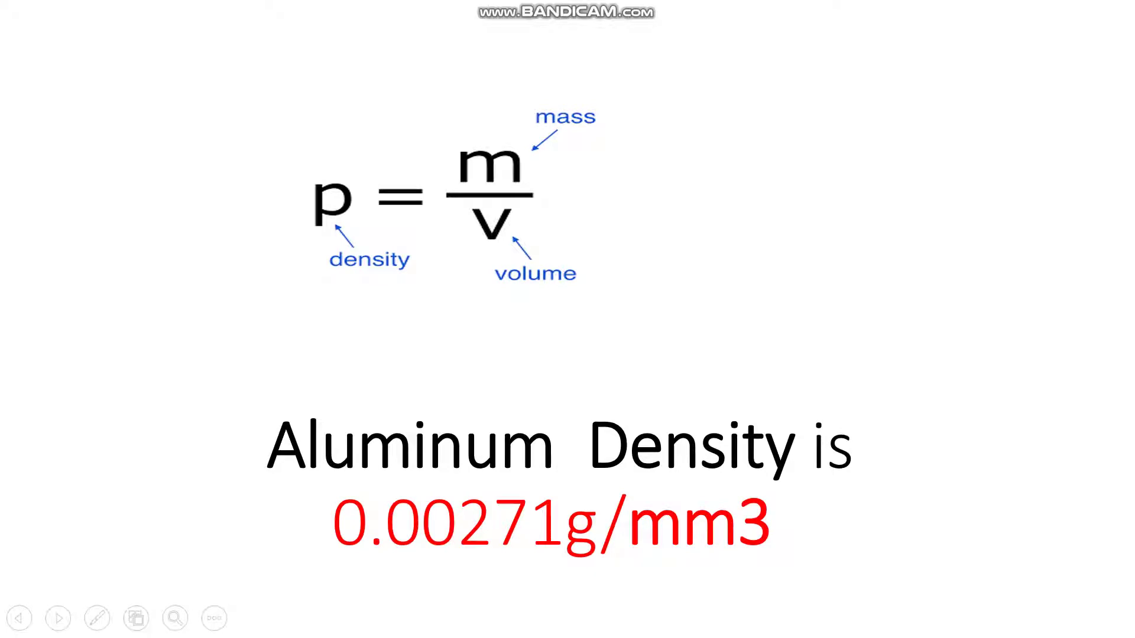
key("Right")
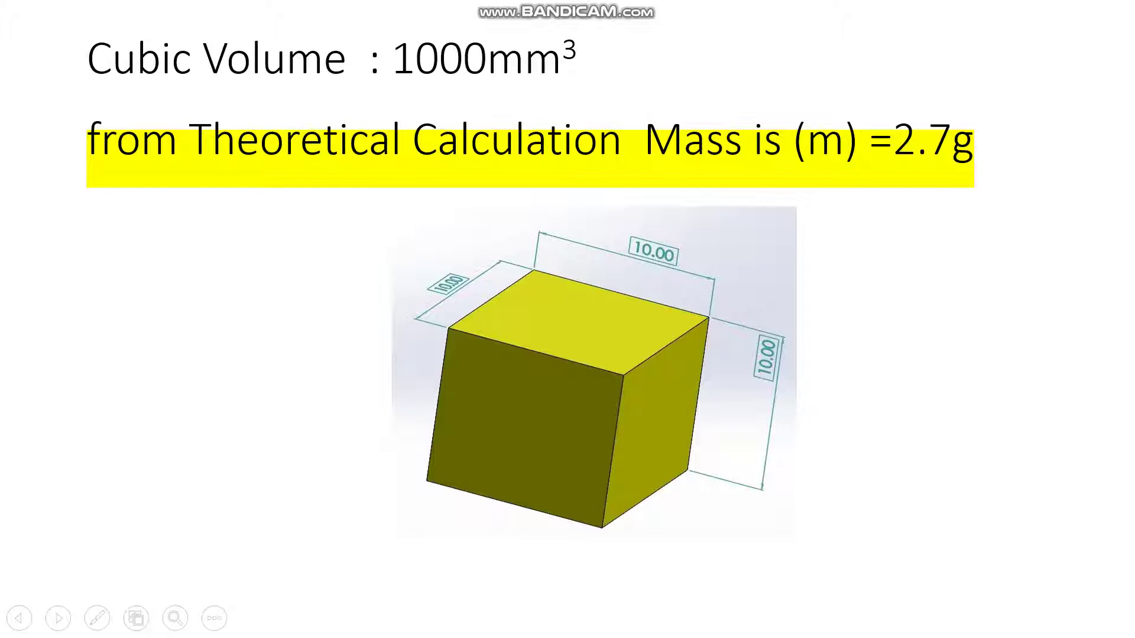
key("Right")
key("Right")
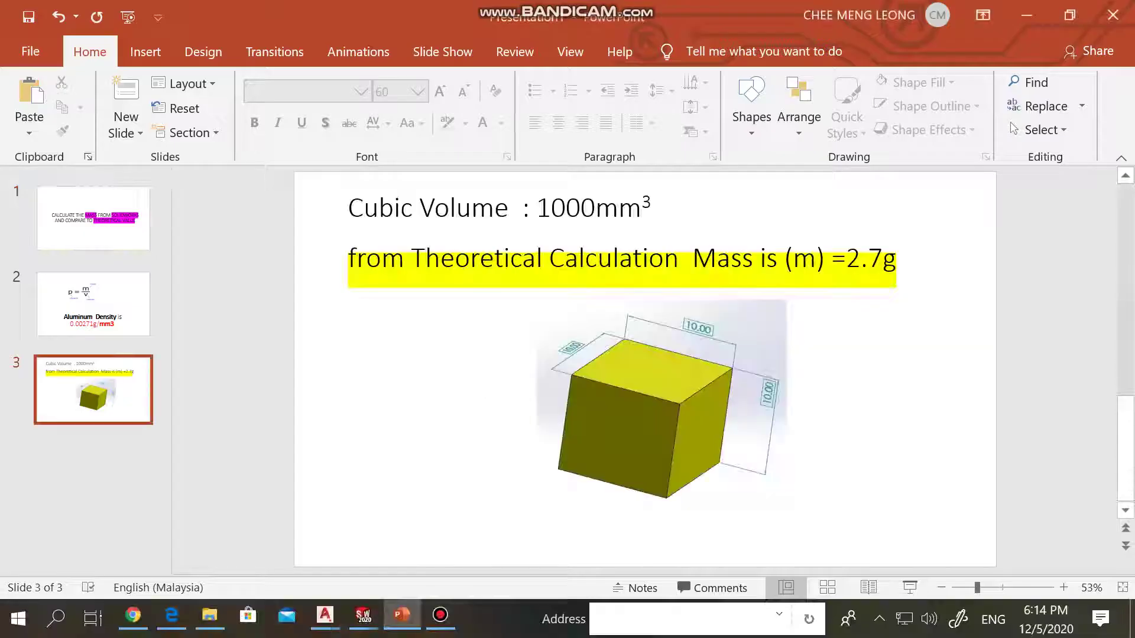
left_click(1027, 10)
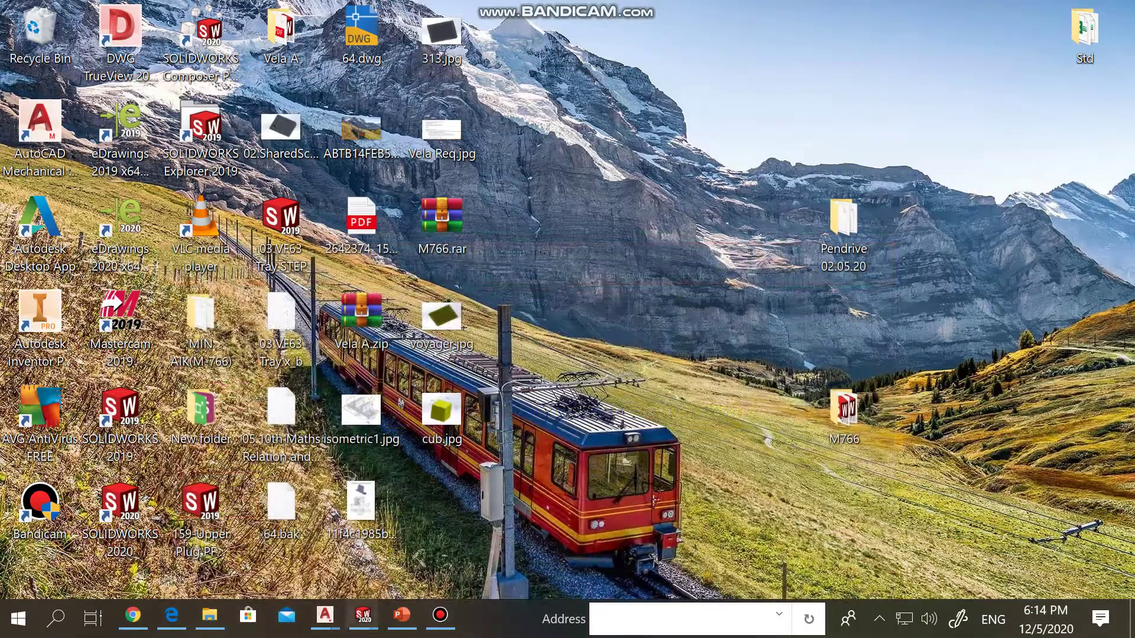
Draw a center rectangle around the origin on the Front Plane
left_click(476, 532)
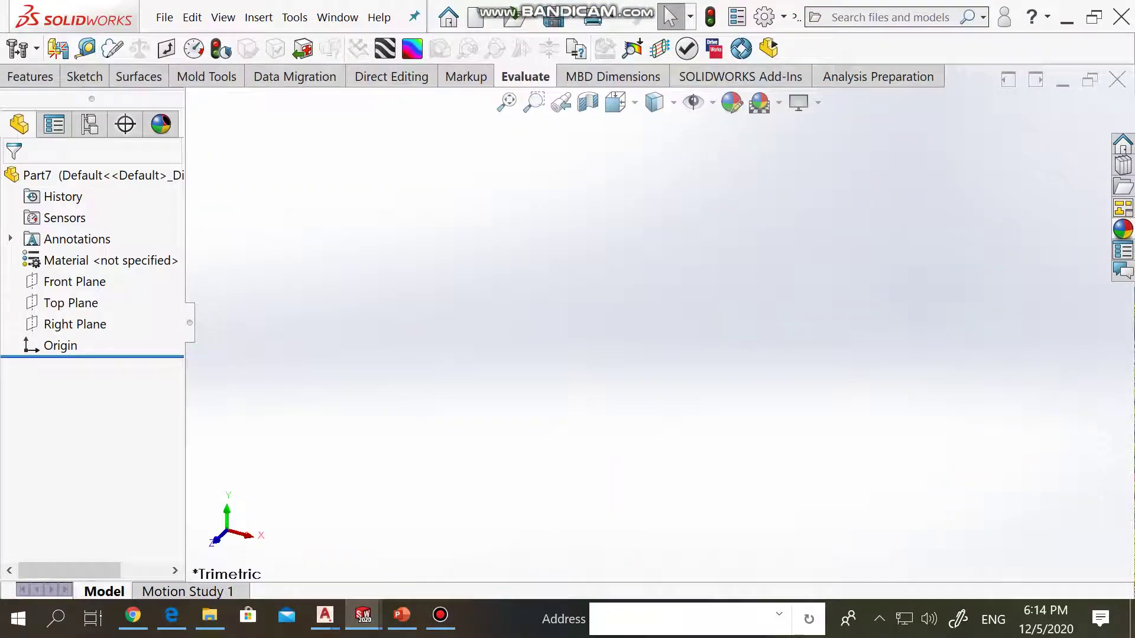
left_click(75, 281)
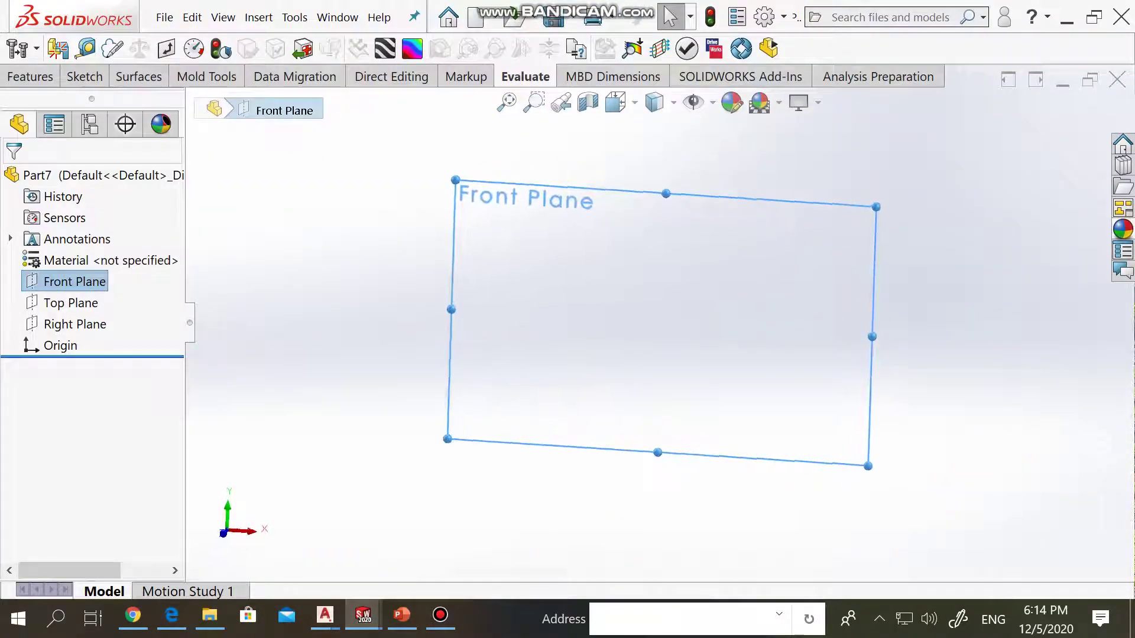
key("r")
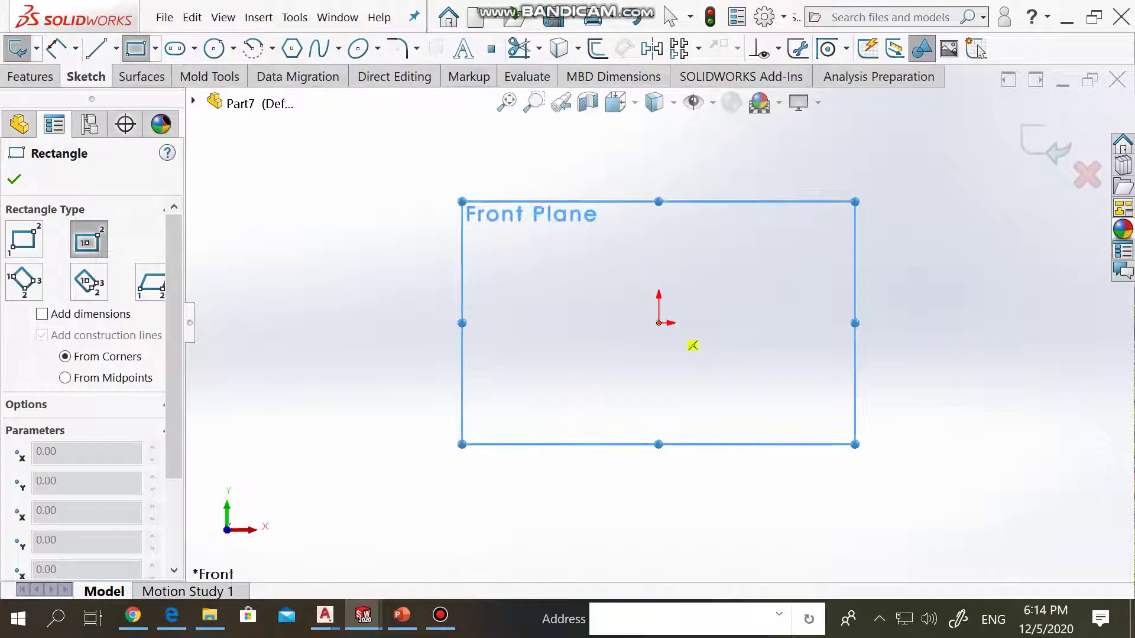
left_click(662, 323)
key("Escape")
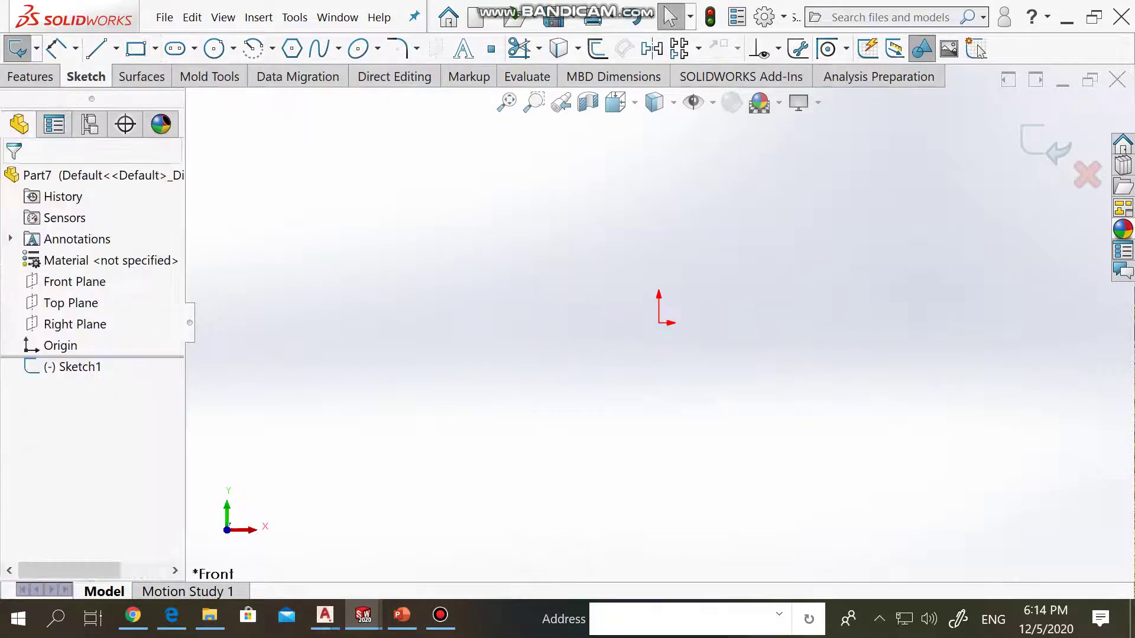
key("r")
left_click(632, 305)
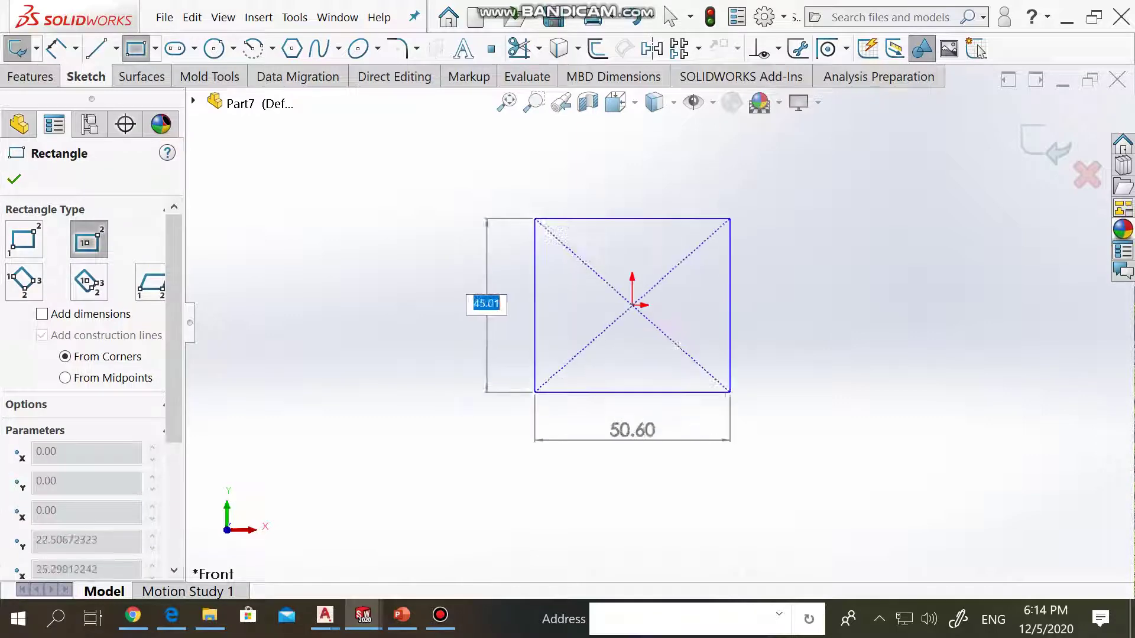
left_click(756, 206)
key("Escape")
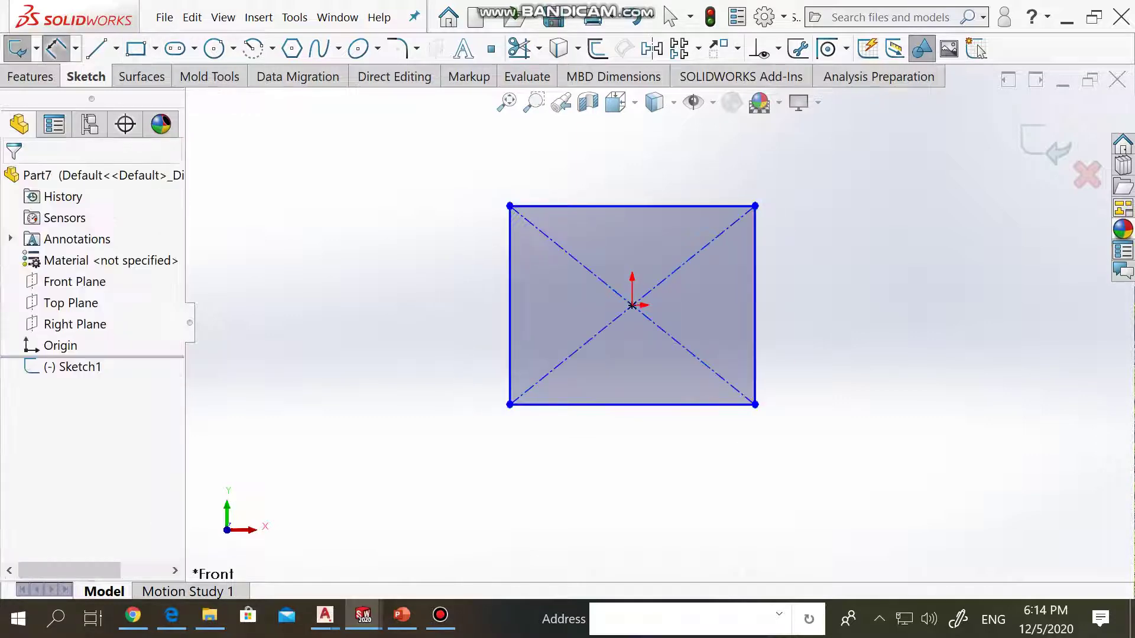
Dimension the square's height and width to 10 mm each and exit the sketch
left_click(509, 305)
left_click(452, 305)
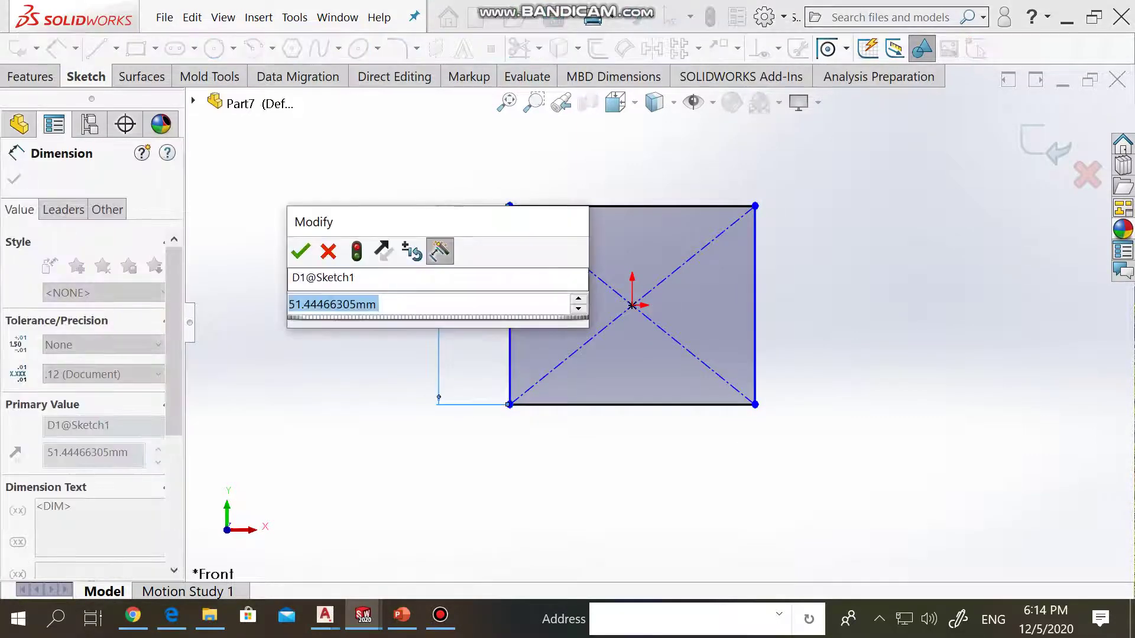
type("10")
key("Return")
left_click(632, 206)
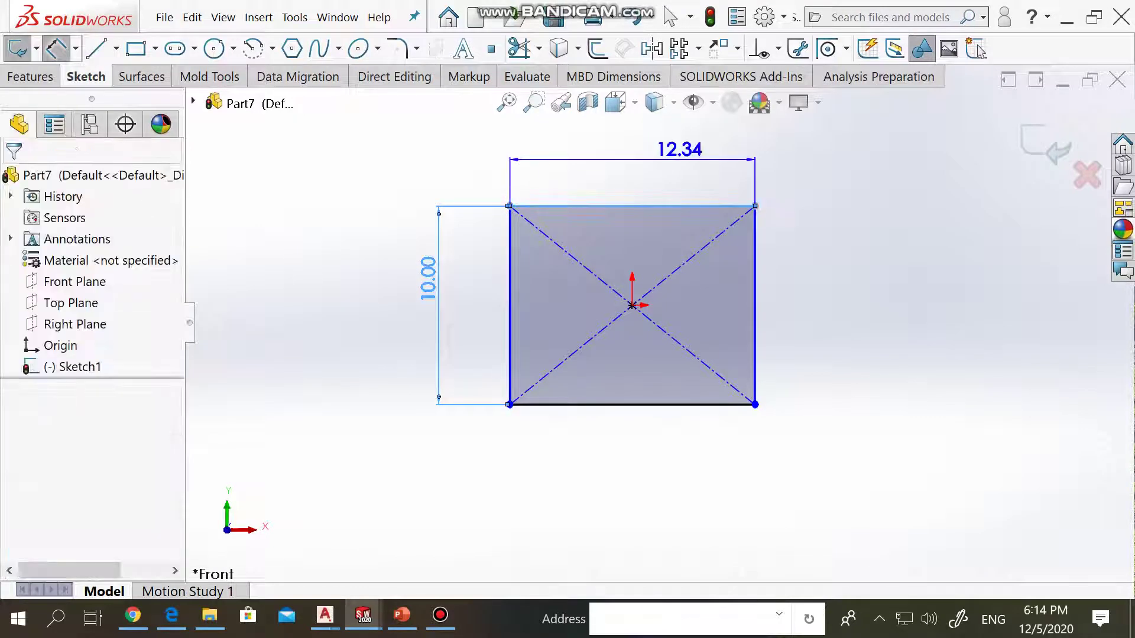
left_click(671, 150)
type("10")
key("Return")
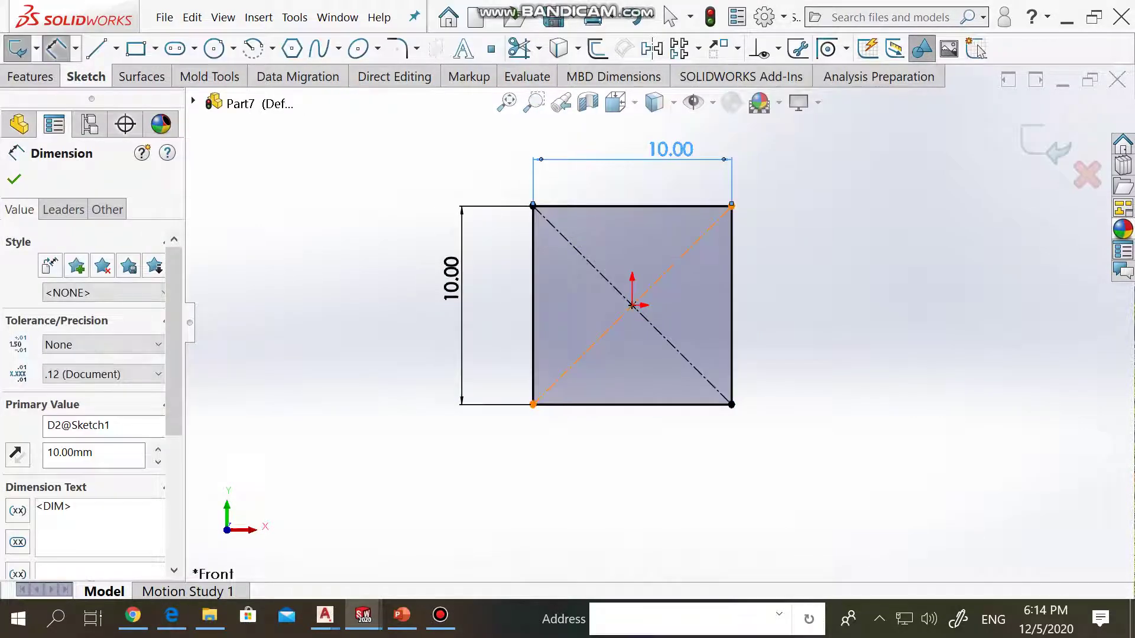
key("Escape")
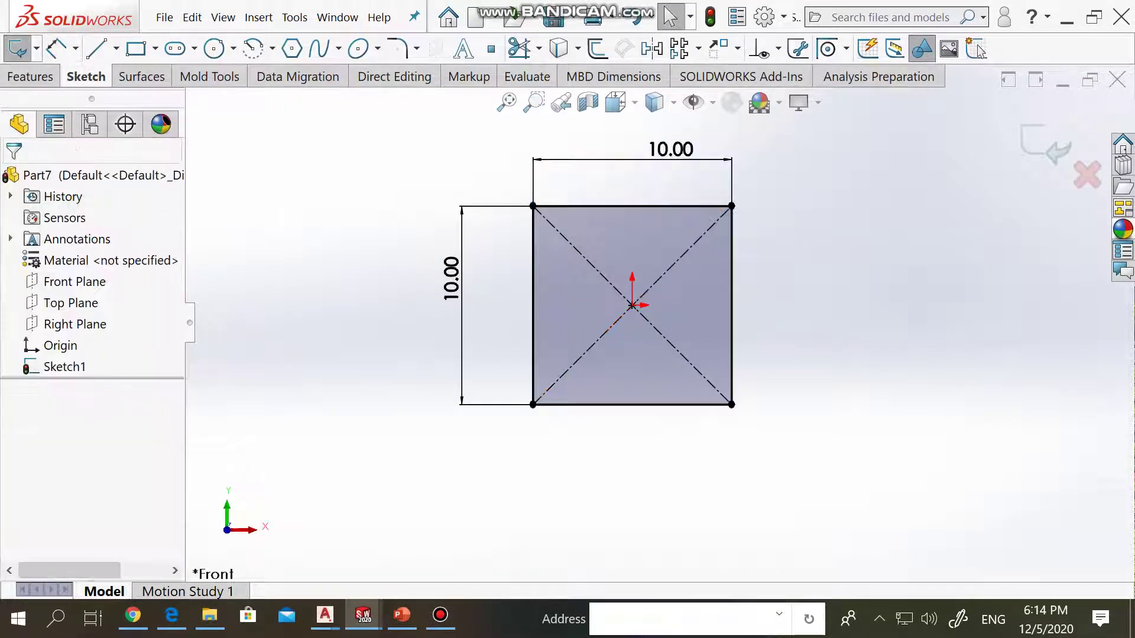
key("ctrl+b")
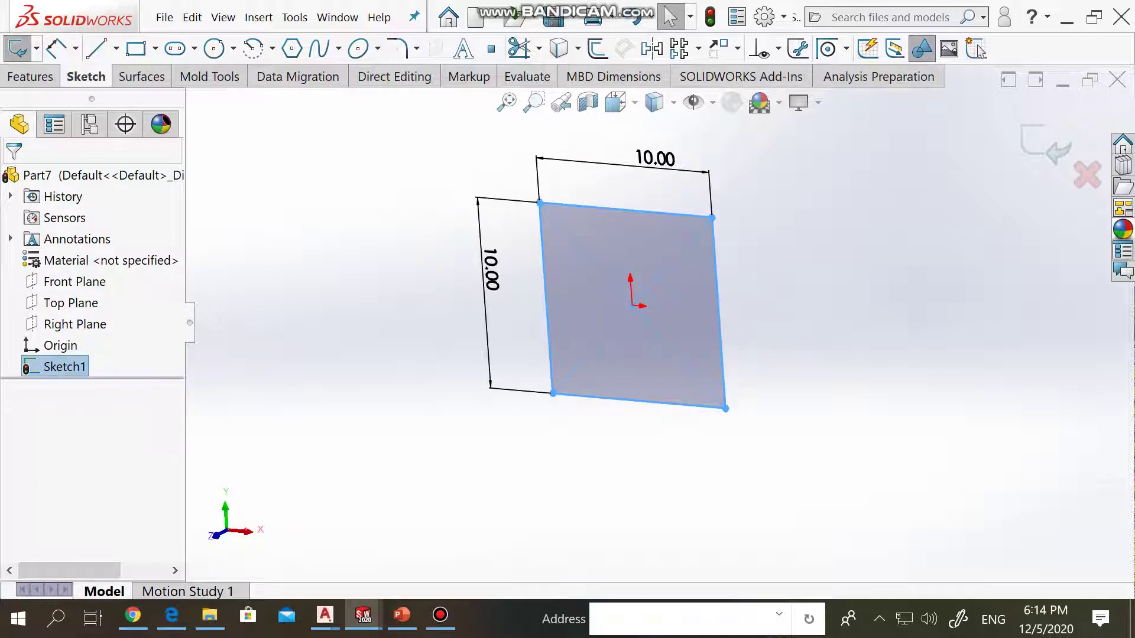
Extrude the square 10 mm with Mid Plane into a cube
left_click(104, 283)
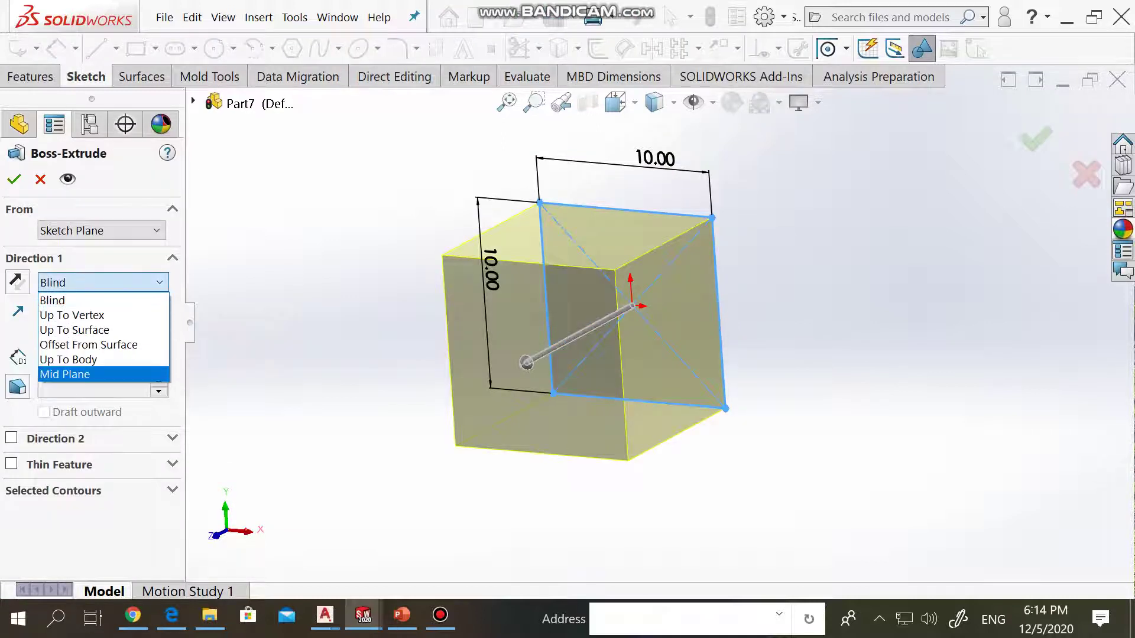
left_click(65, 374)
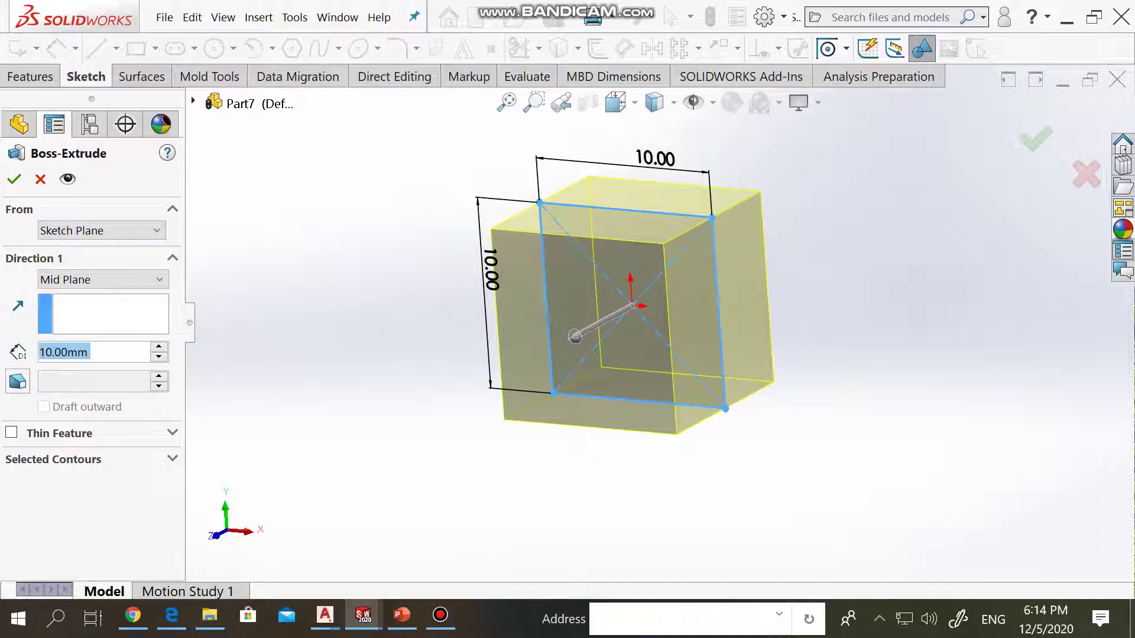
key("Return")
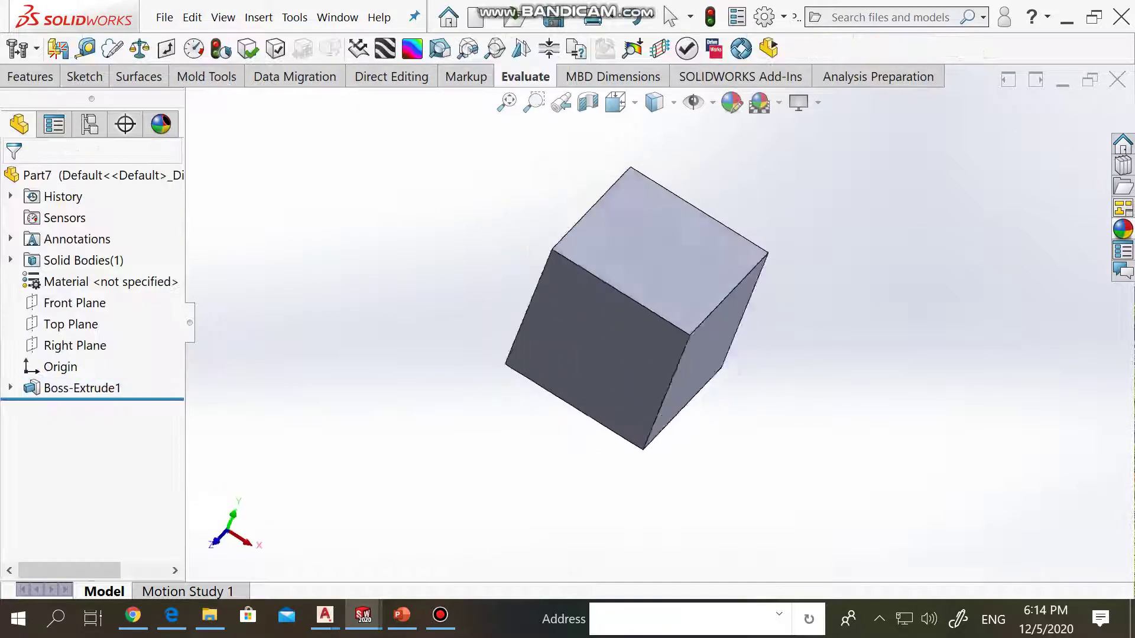
Give the whole part a bright yellow appearance from the Color palette
left_click(732, 102)
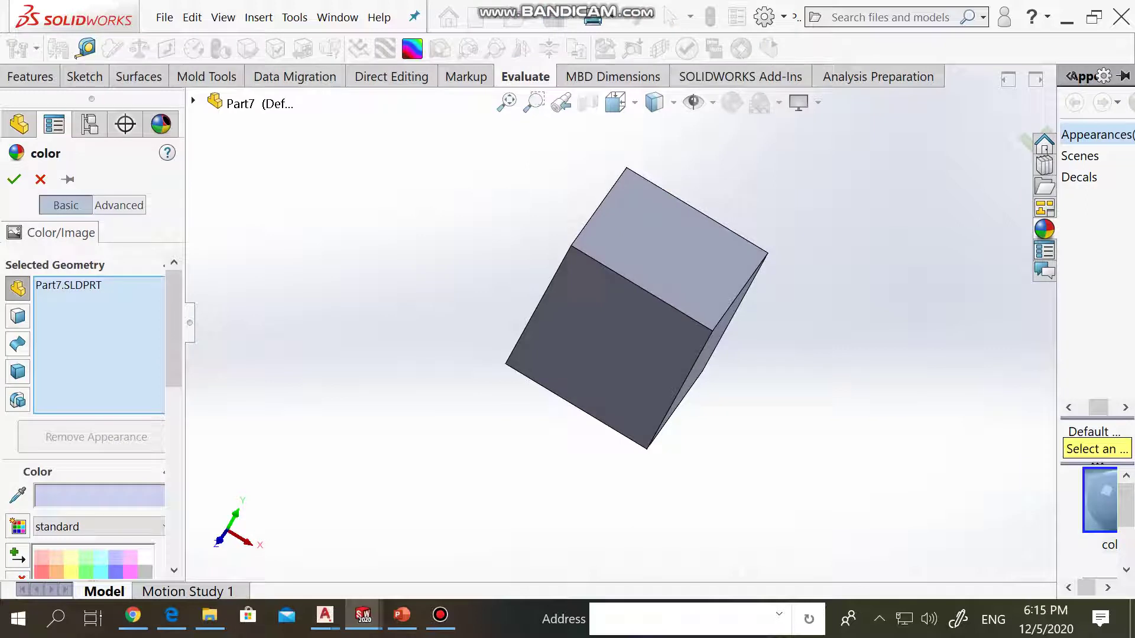
left_click(71, 573)
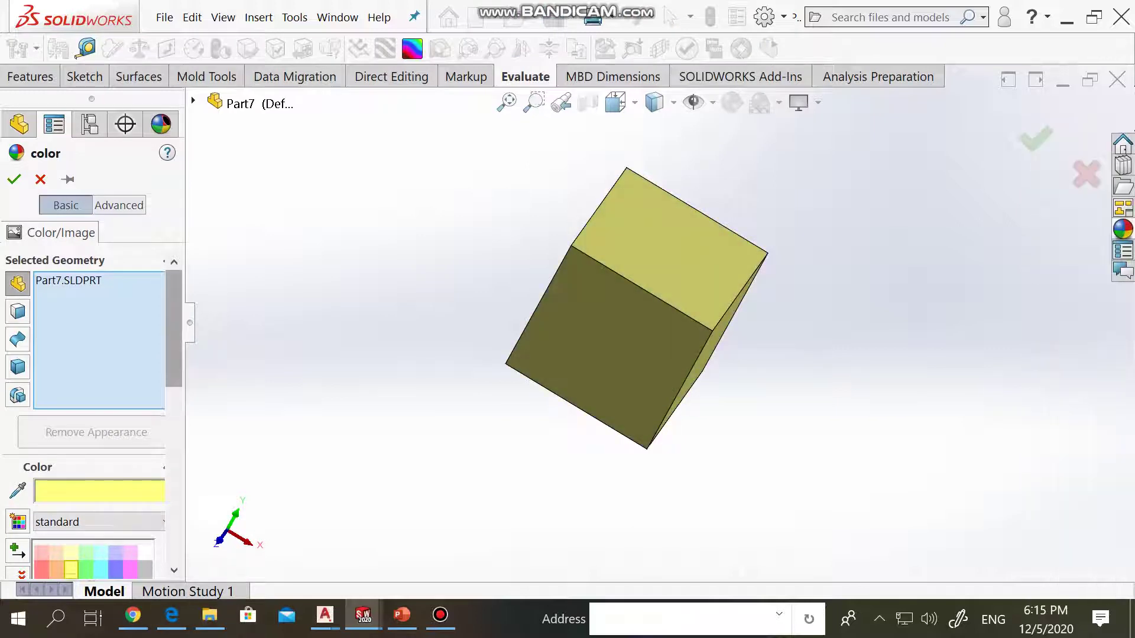
scroll(94, 414, "down", 3)
left_click(71, 449)
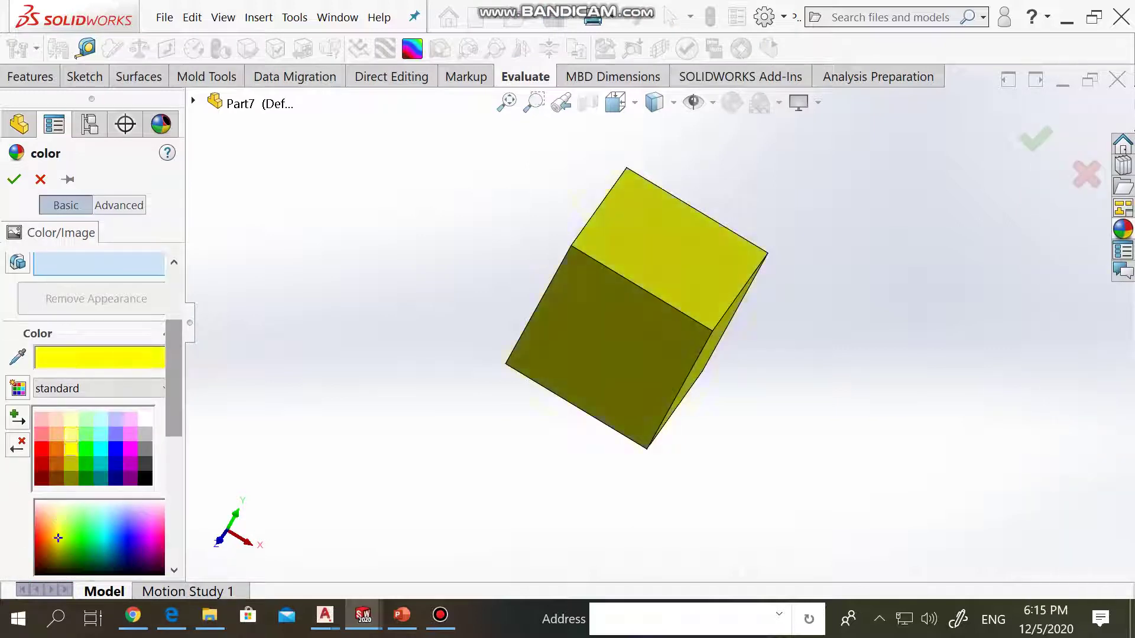
left_click(14, 179)
middle_click_drag(591, 354, 626, 331)
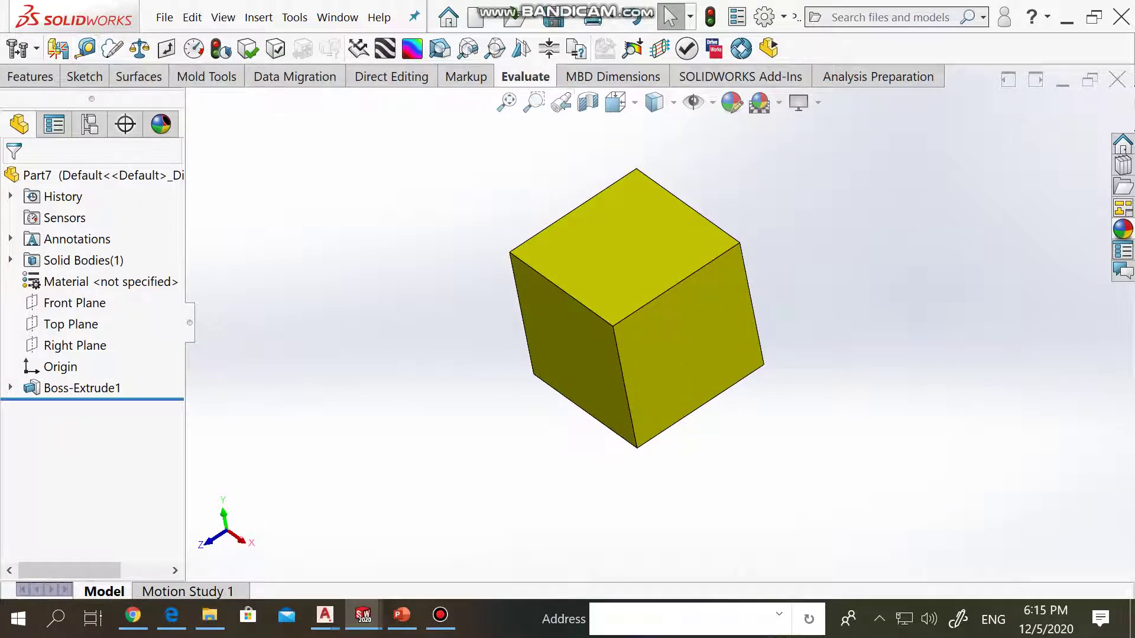
Place three 10.00 DimXpert size dimensions on the cube's right, top and left edges
left_click(613, 77)
left_click(98, 48)
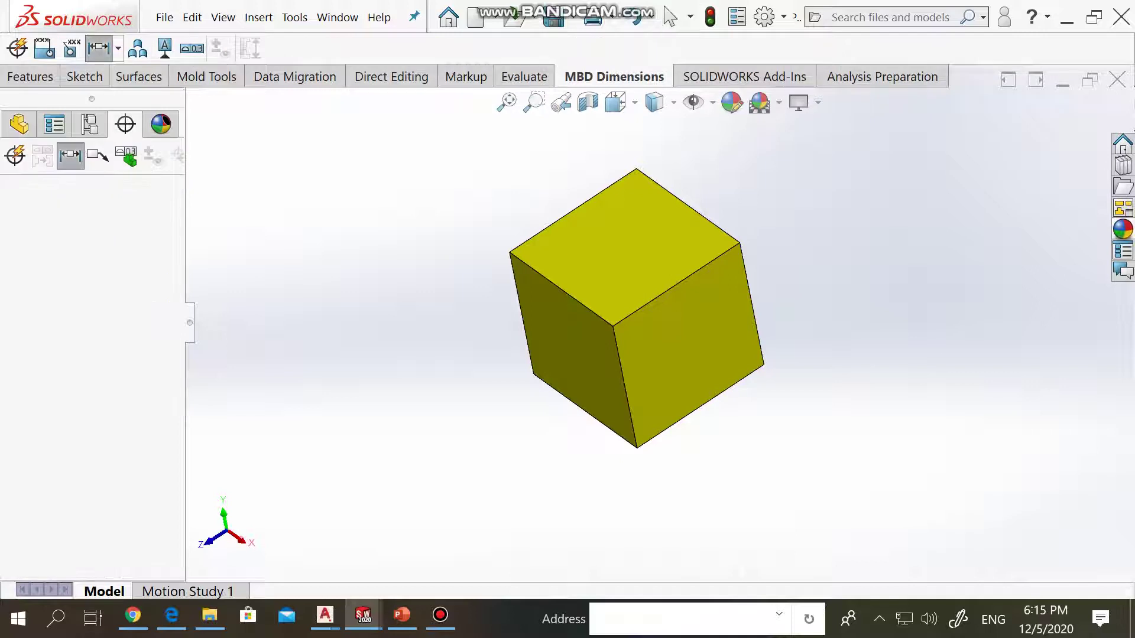
left_click(752, 304)
left_click(898, 242)
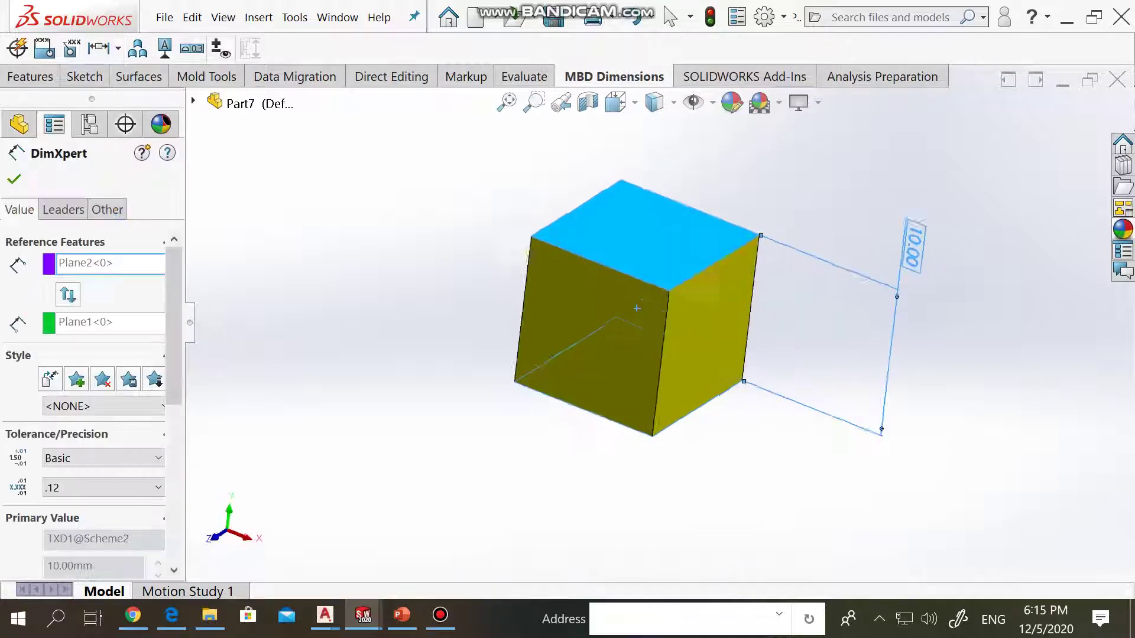
key("Escape")
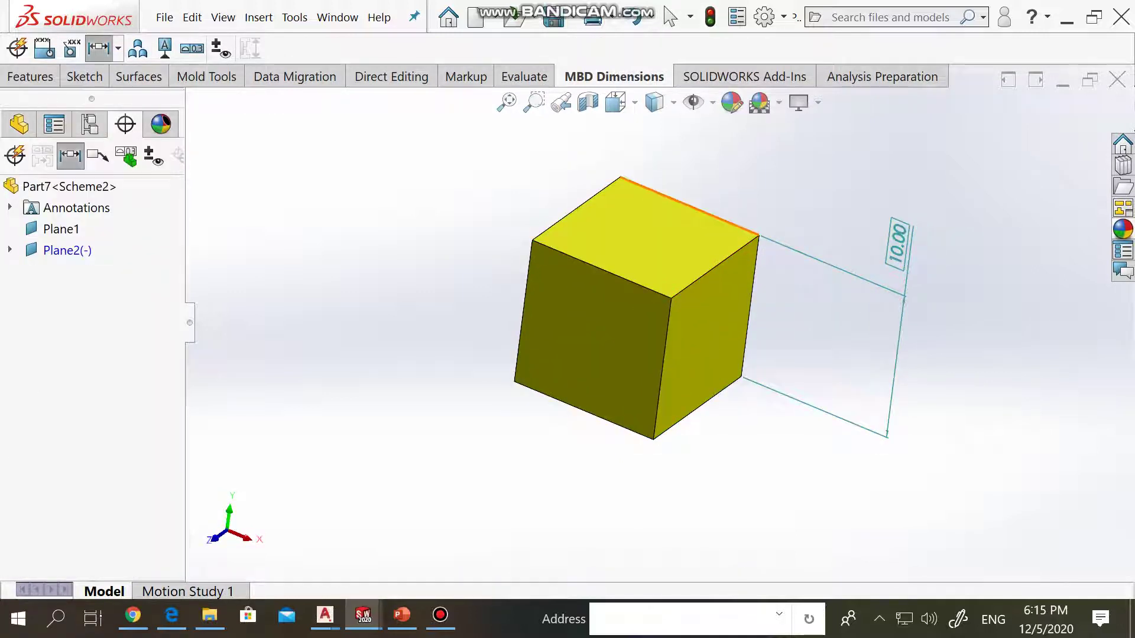
left_click(709, 331)
left_click(744, 161)
key("Escape")
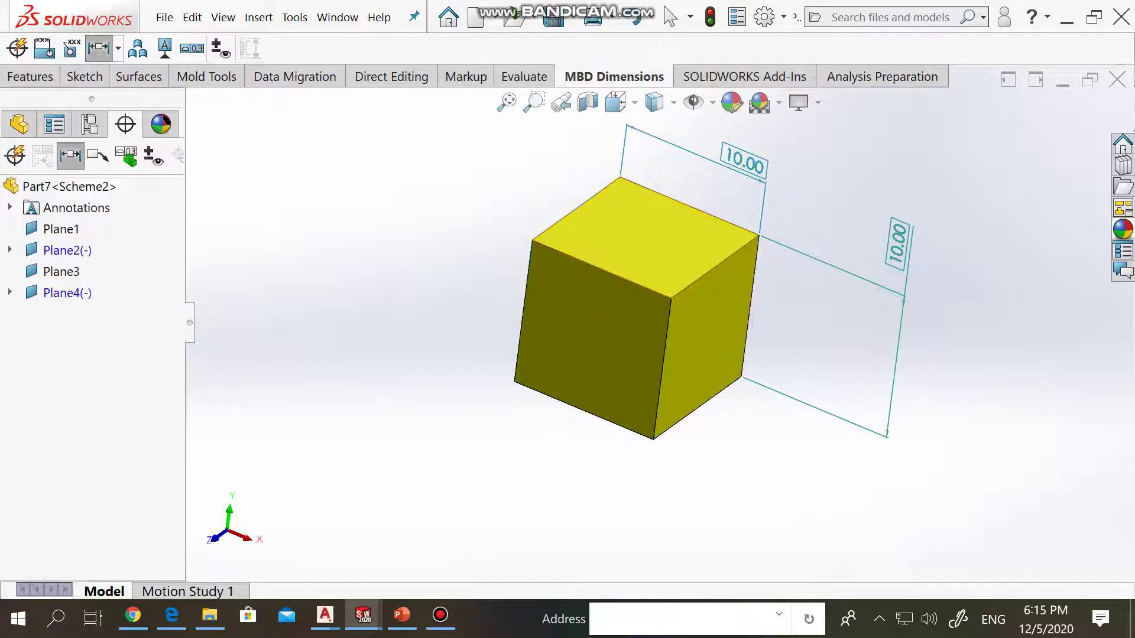
left_click(591, 331)
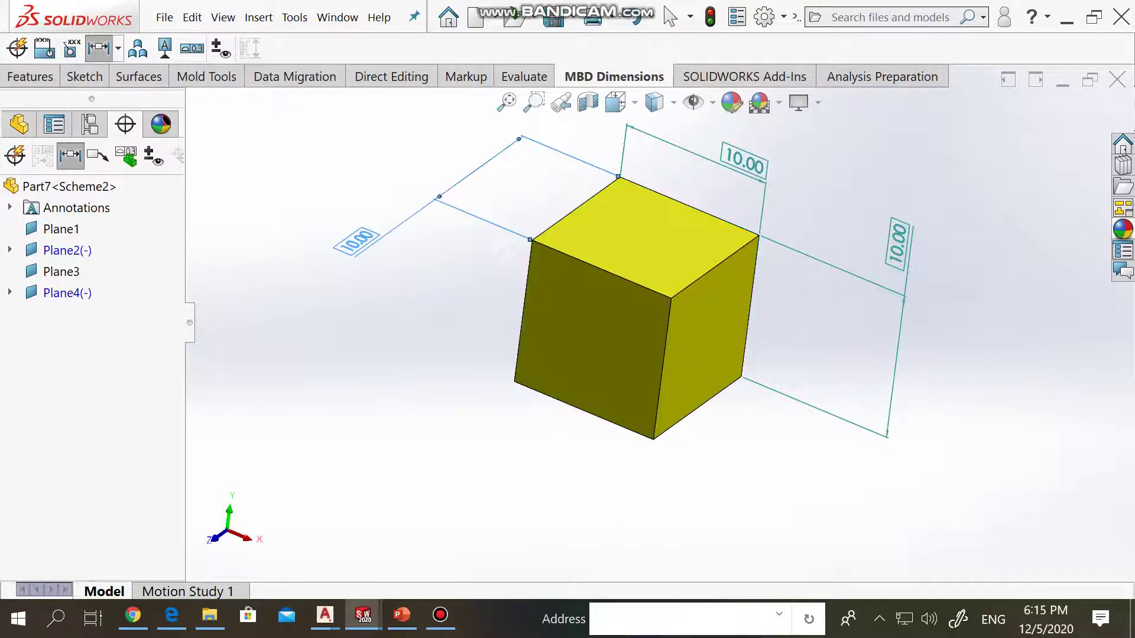
left_click(440, 272)
key("Escape")
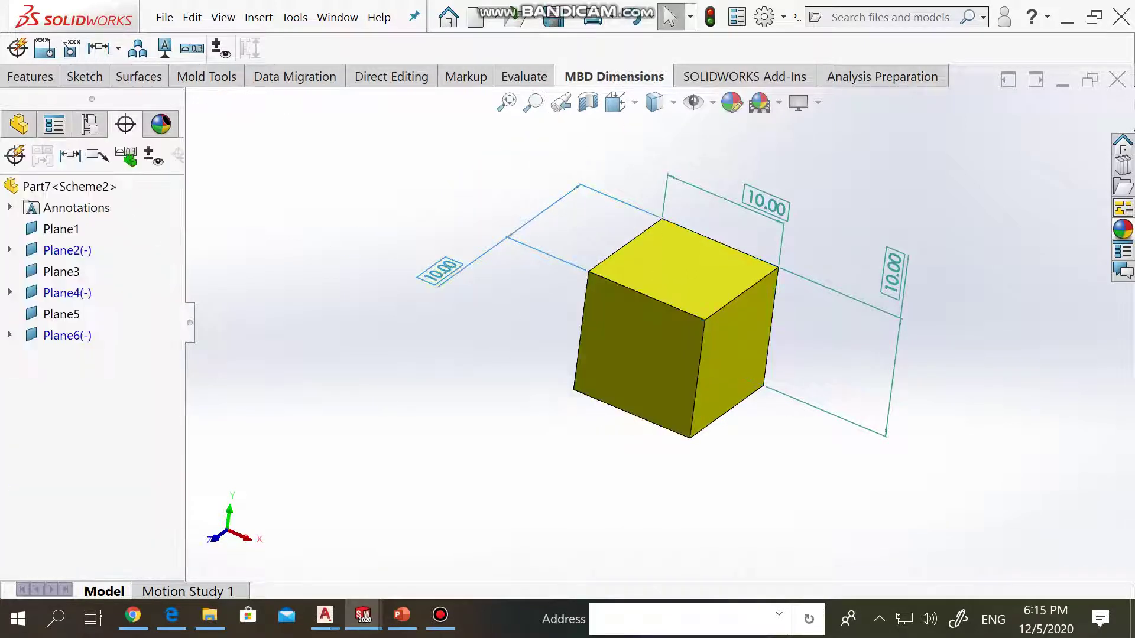
middle_click_drag(679, 472, 656, 491)
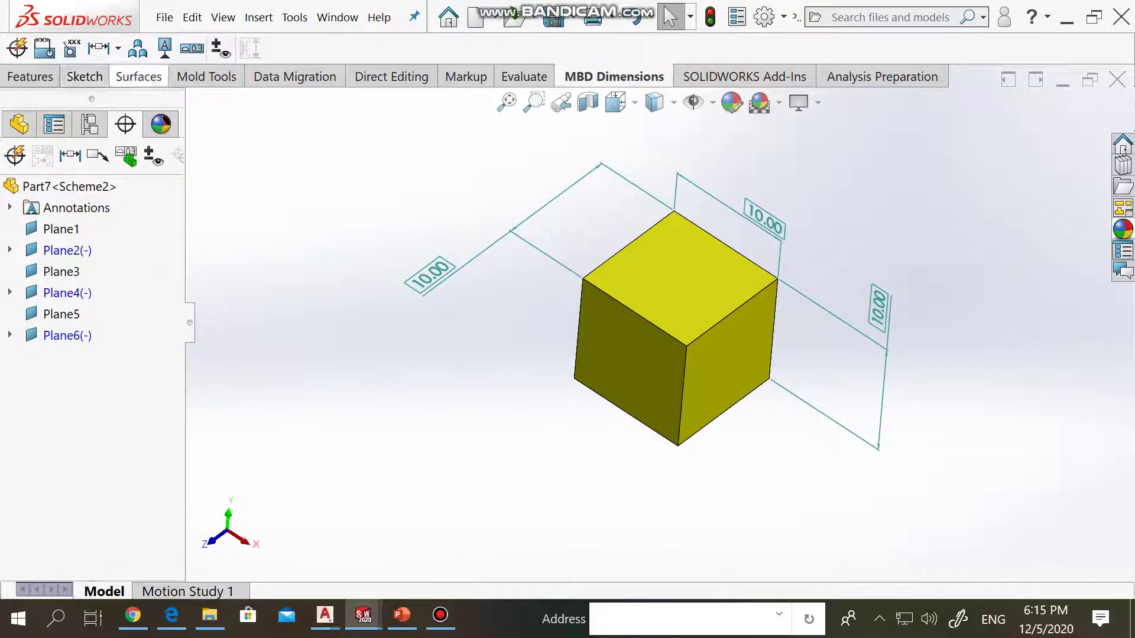
left_click(524, 77)
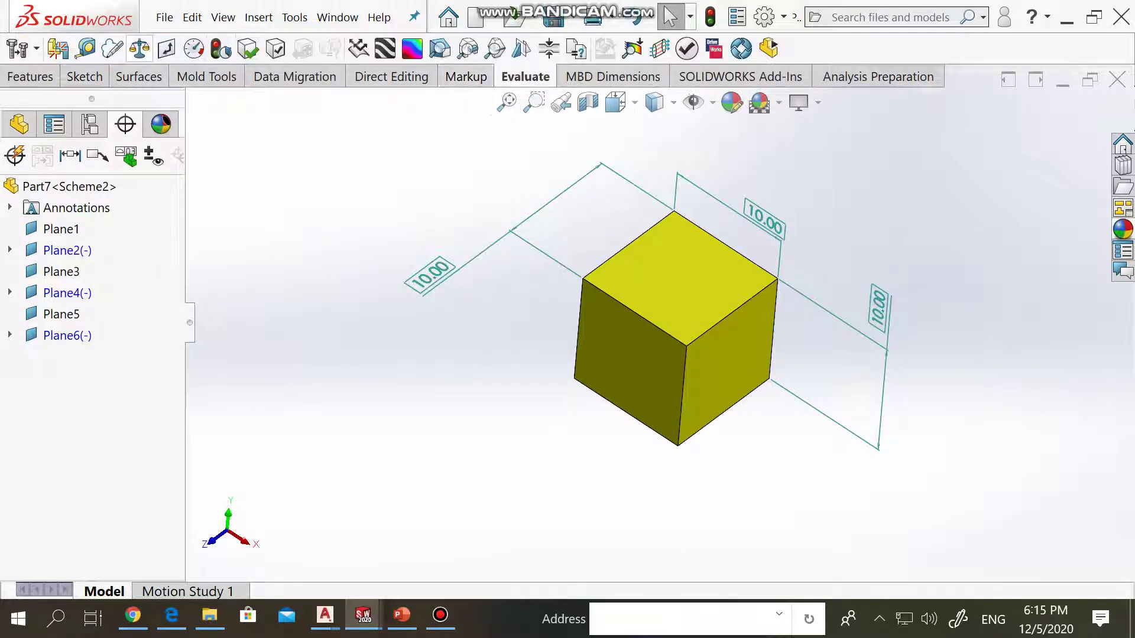
Set a custom 0.00271 g/mm^3 density in Mass Properties options, keeping document unit settings
left_click(140, 49)
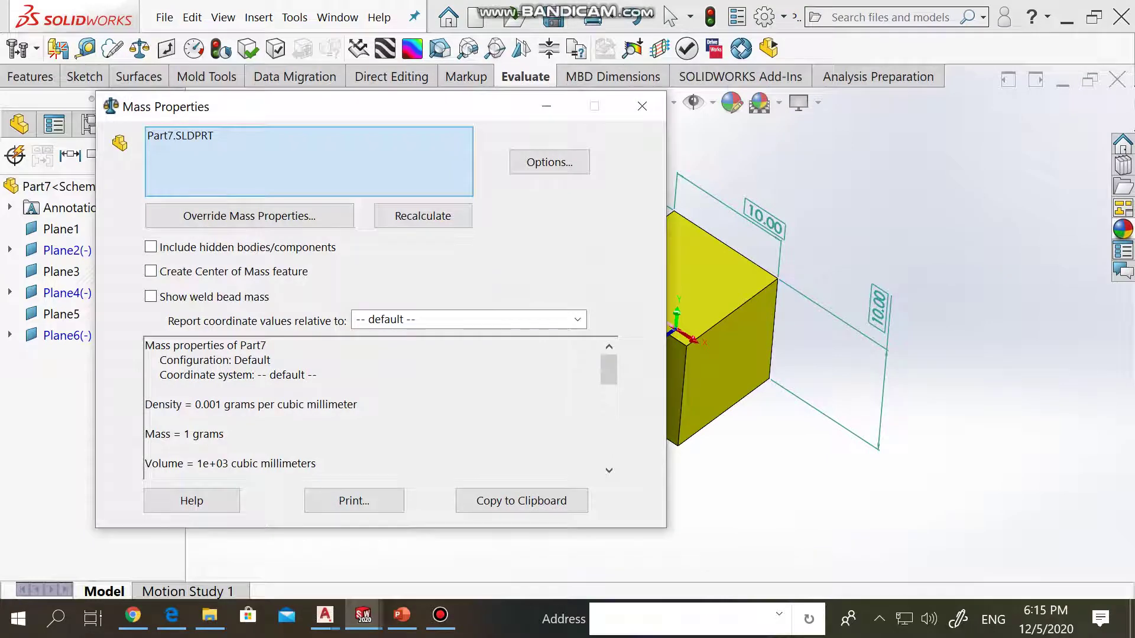
left_click(549, 162)
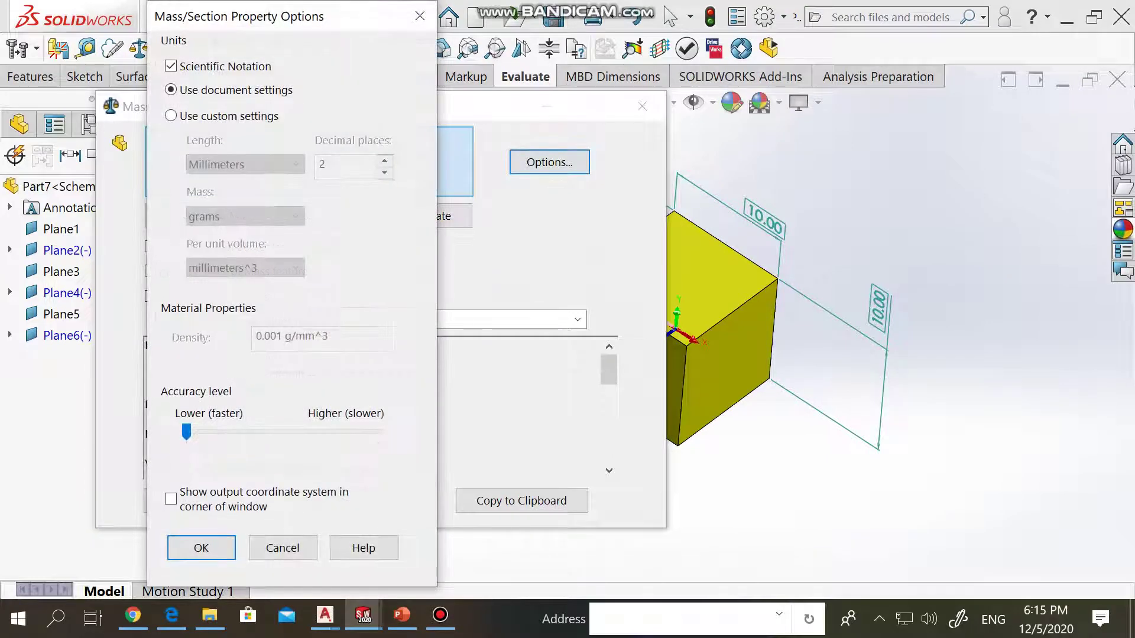
left_click(171, 116)
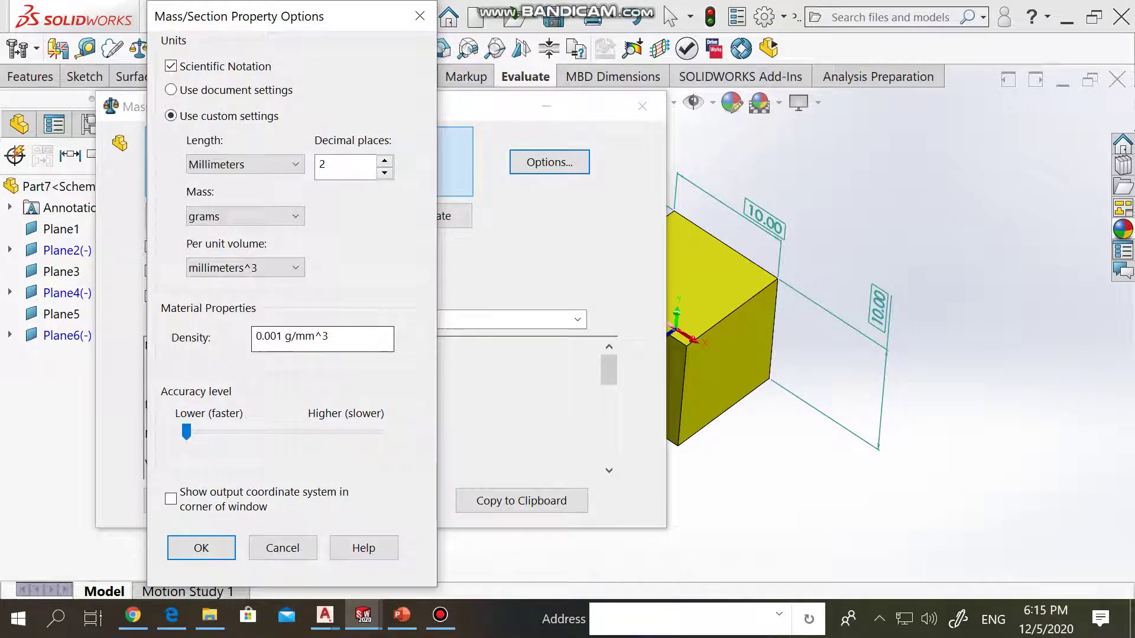
left_click(281, 337)
key("shift+Home")
type("0")
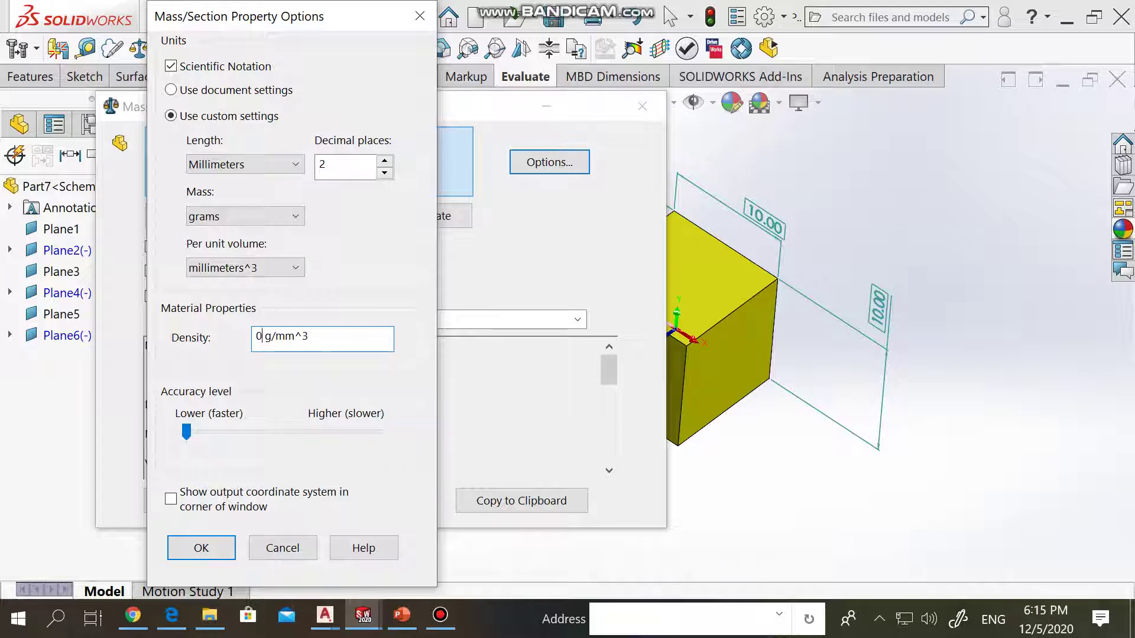
type(".0271")
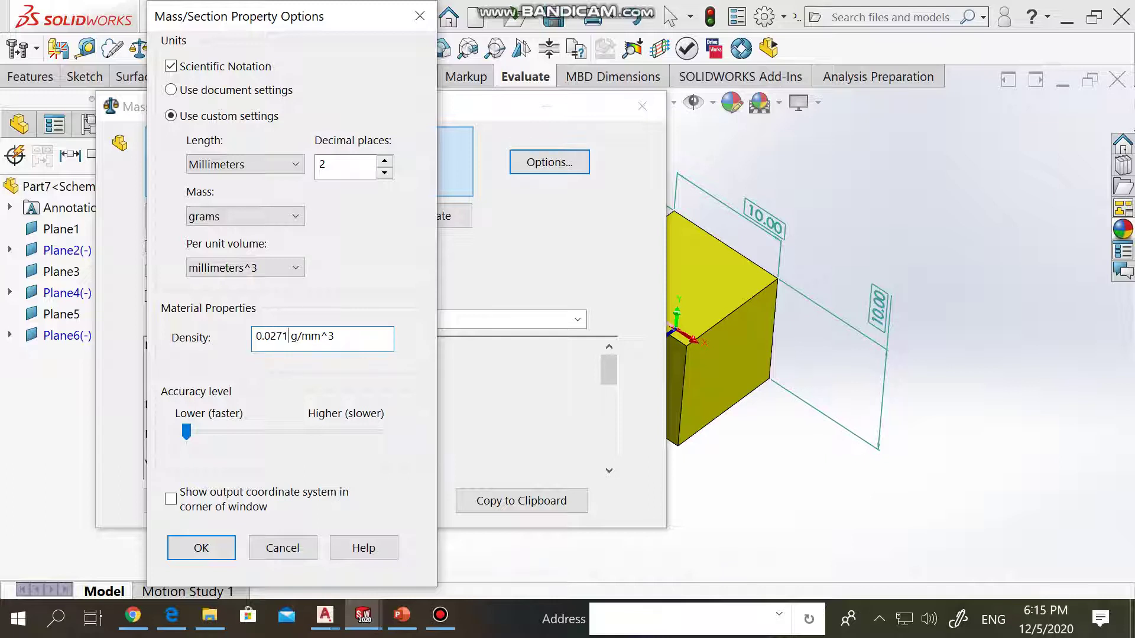
type("0")
left_click(171, 90)
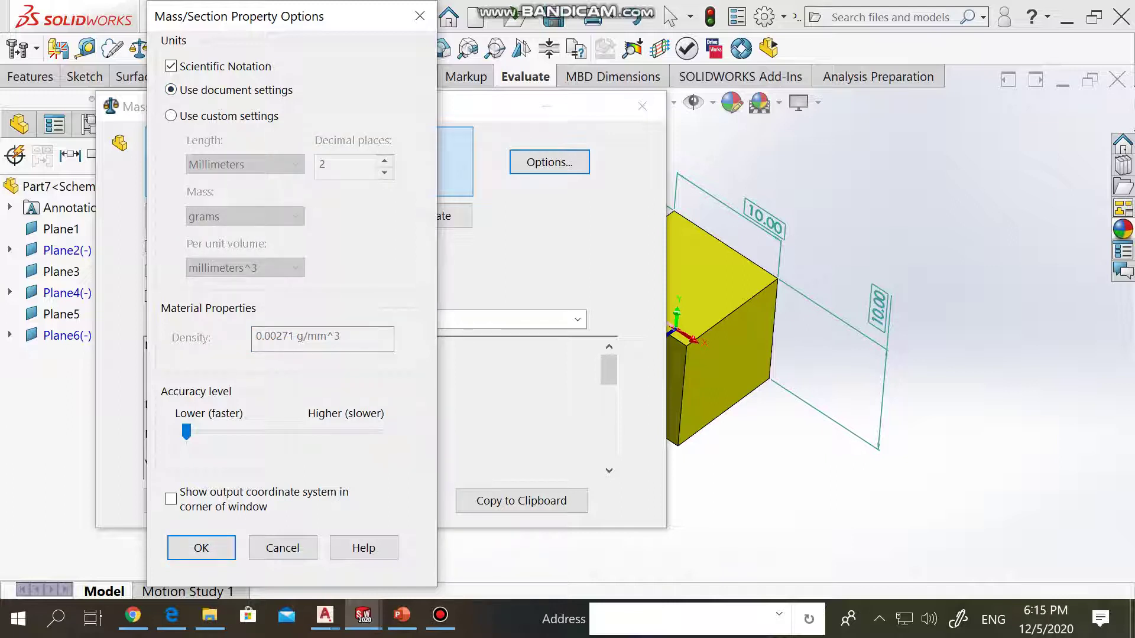
Apply the options and highlight the recalculated mass of 2.71 grams
key("Return")
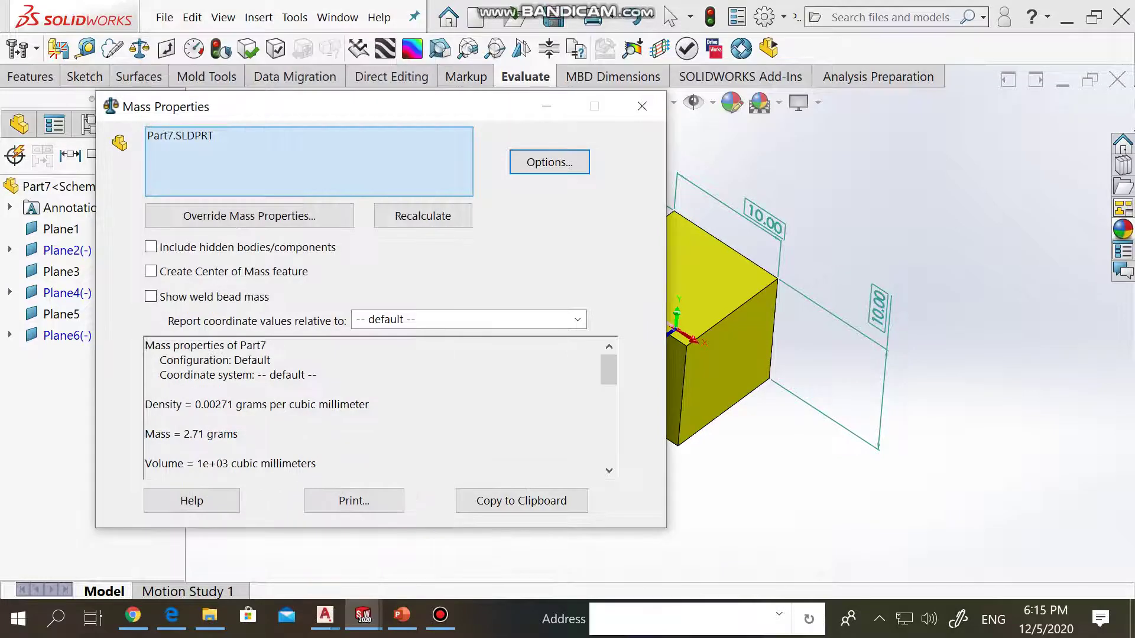
key("Tab")
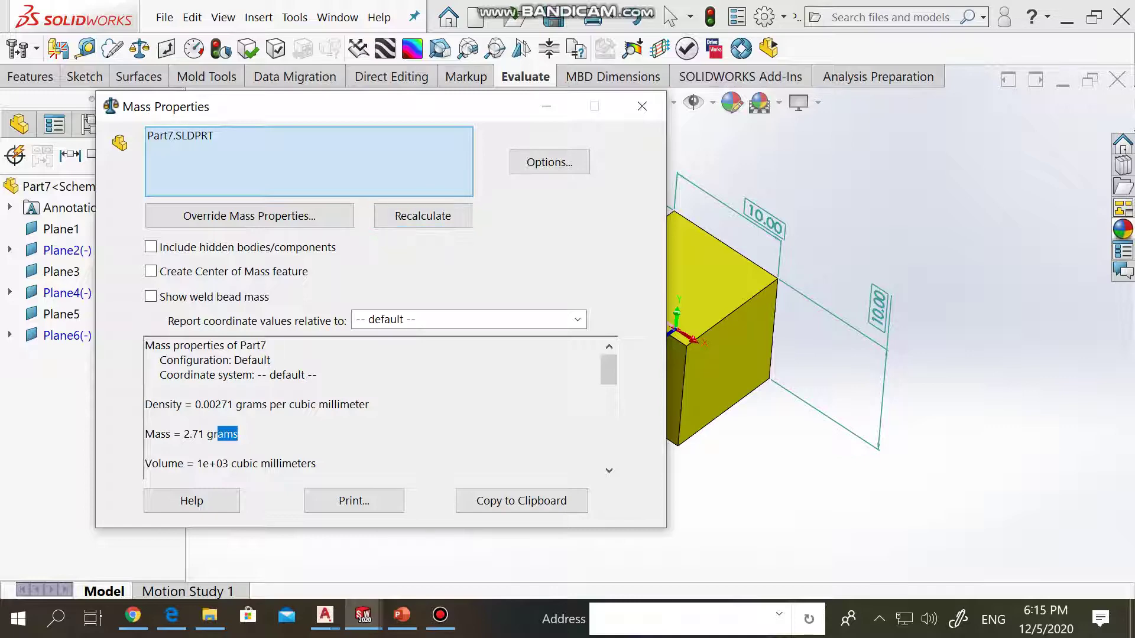
left_click_drag(238, 434, 145, 434)
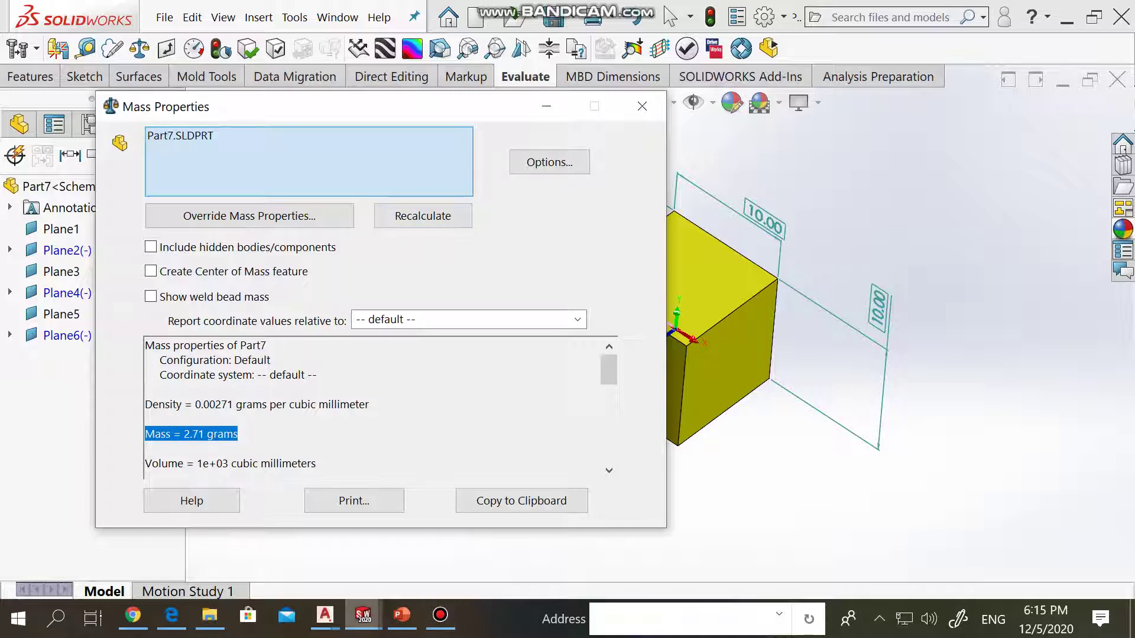
Compare the 2.71 g result against the 2.7 g theoretical mass on the PowerPoint slide
left_click(402, 615)
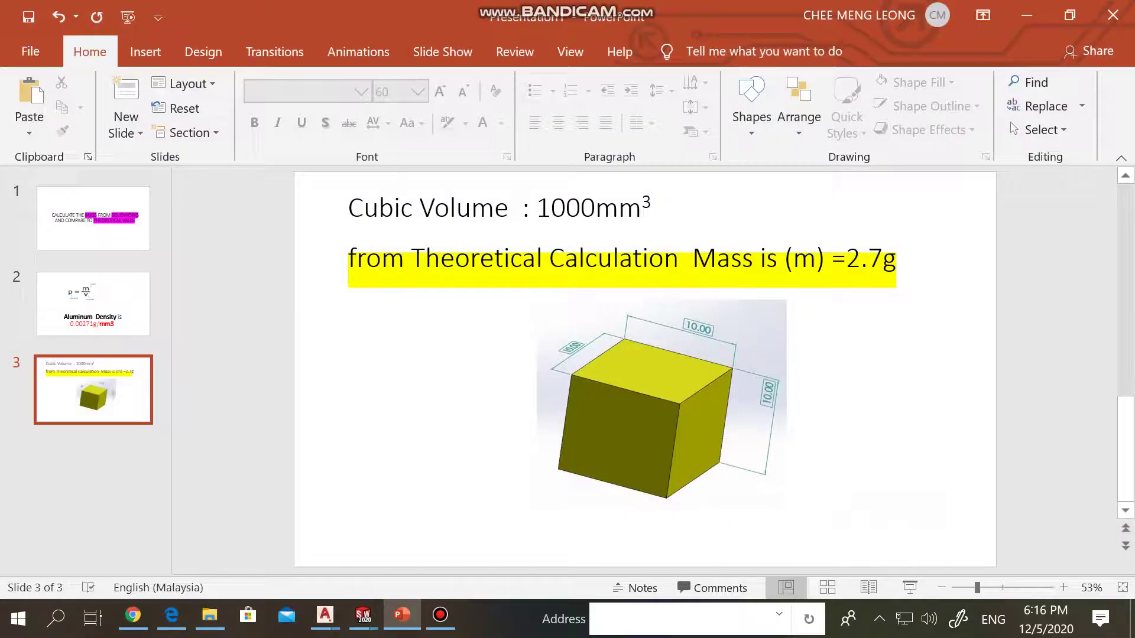
key("alt+Tab")
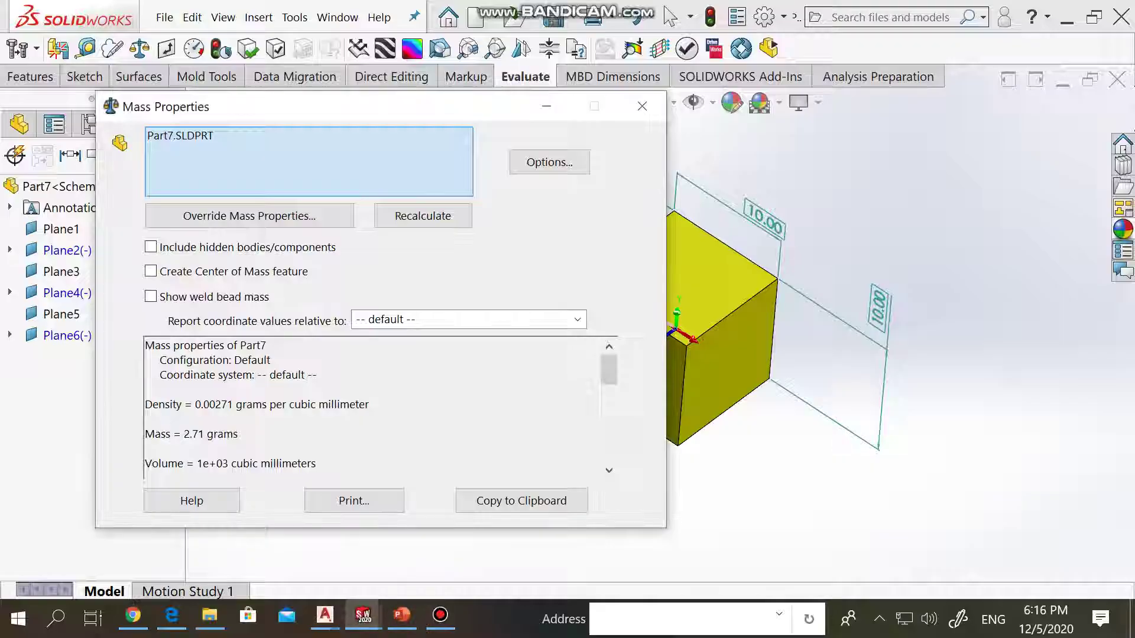
left_click_drag(223, 433, 145, 434)
key("alt+Tab")
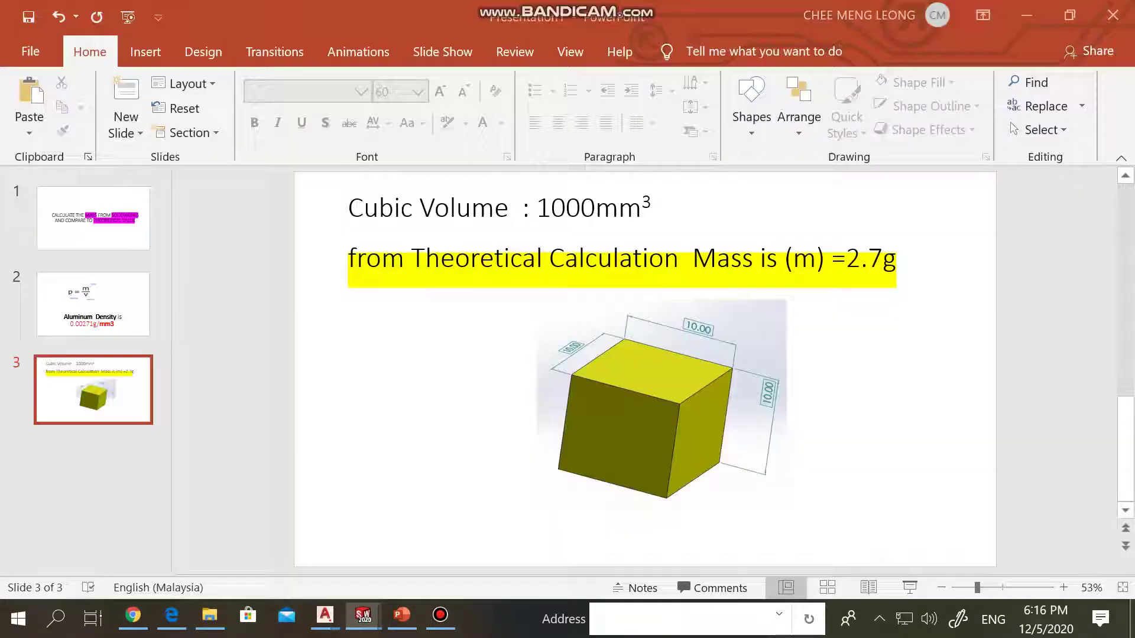
key("alt+Tab")
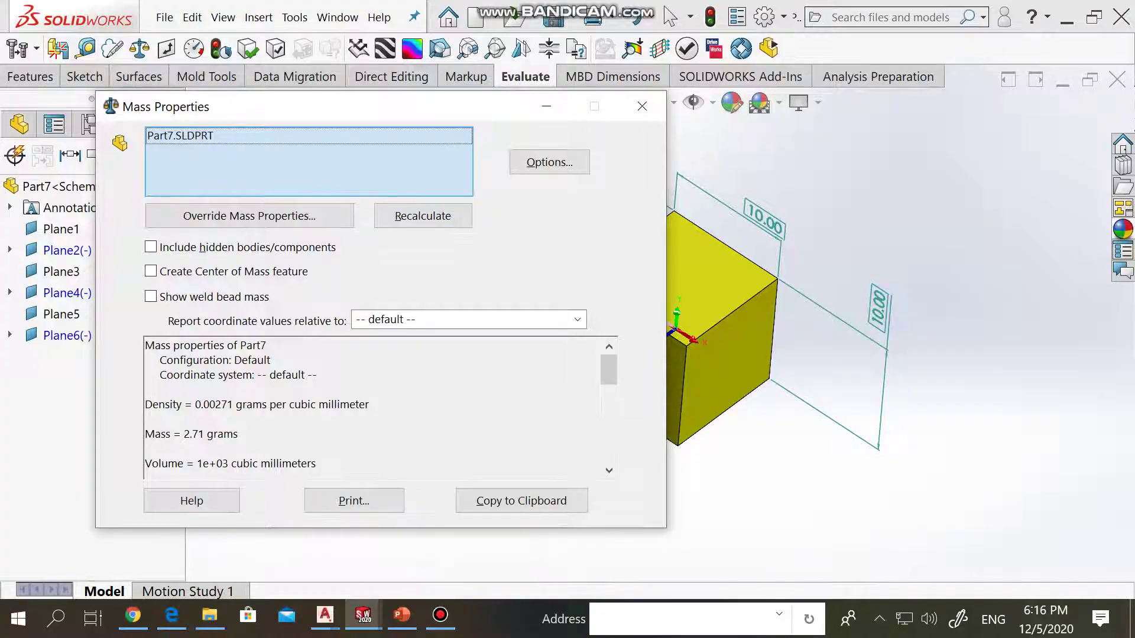
Close the mass results and view the selected cube face head-on
key("alt+Tab")
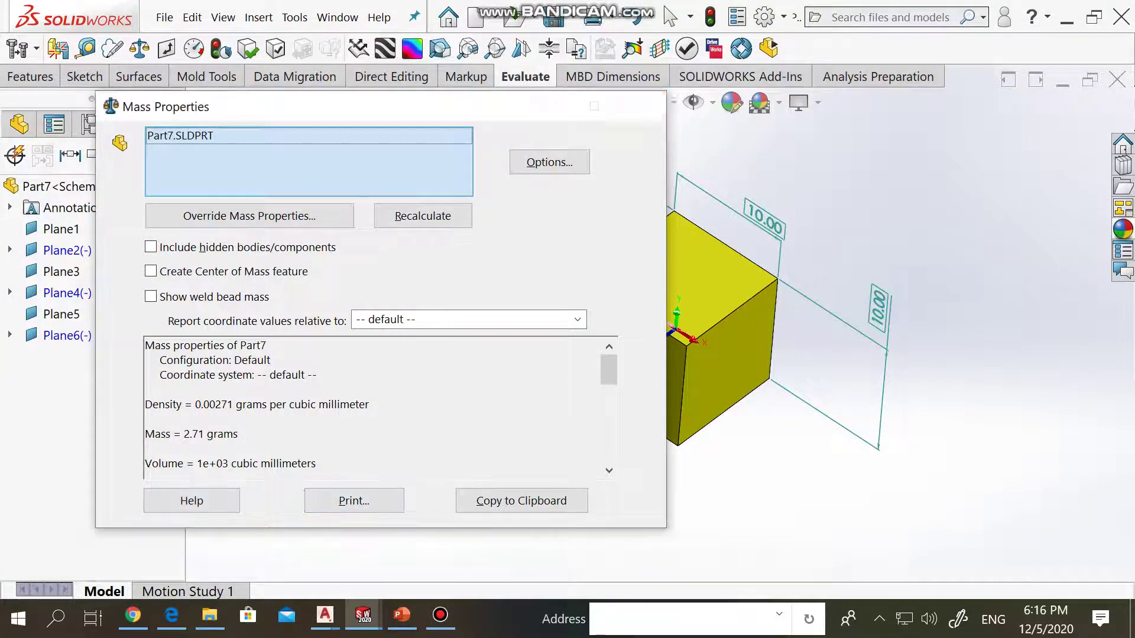
key("Escape")
key("ctrl+8")
left_click(674, 295)
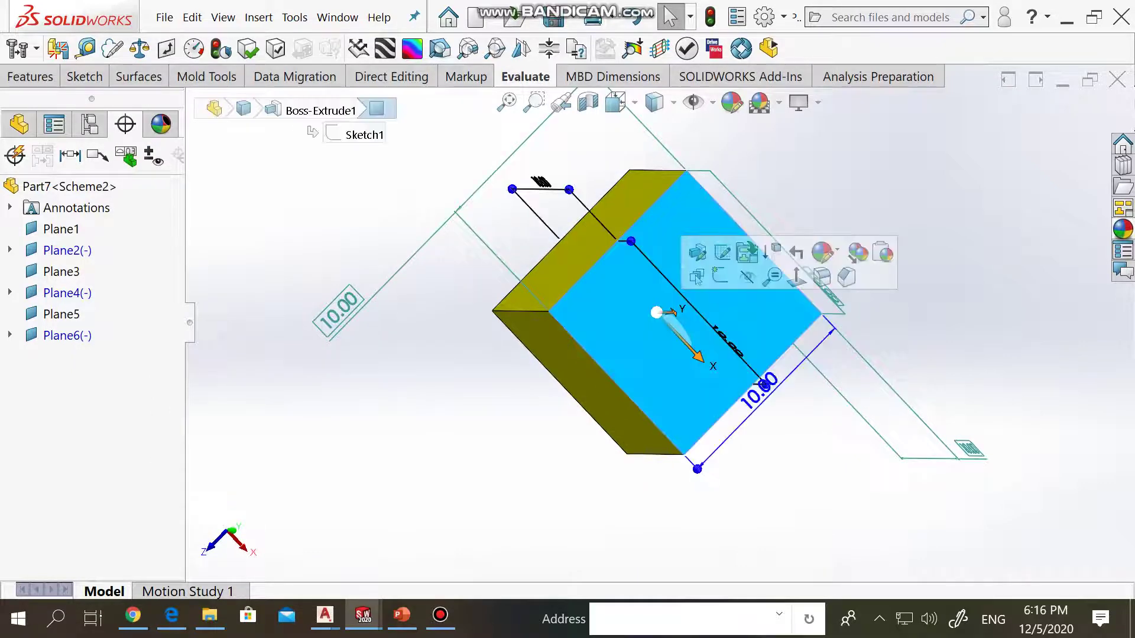
key("ctrl+8")
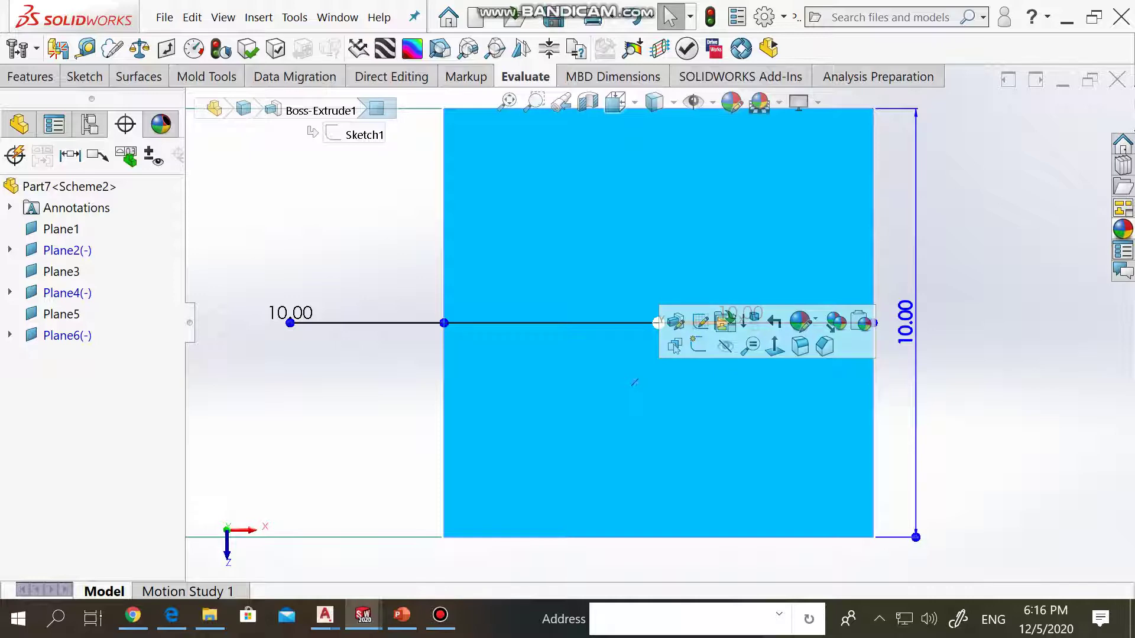
Sketch a circle centred on the face, dimension it 10 then 5 mm diameter, and exit
key("c")
left_click_drag(658, 322, 733, 232)
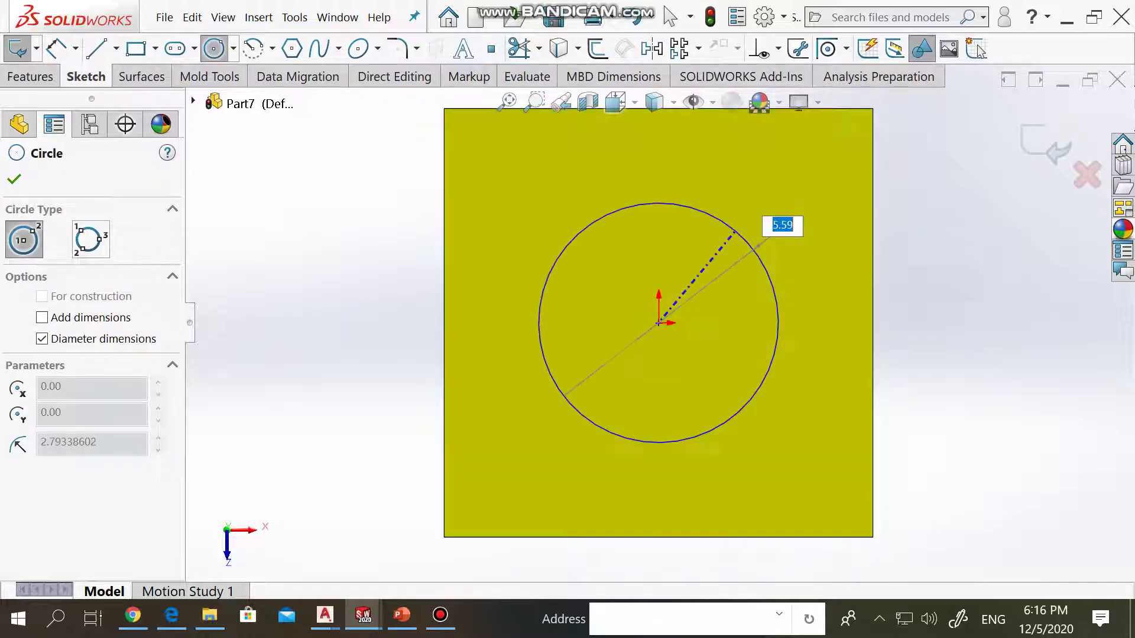
key("Return")
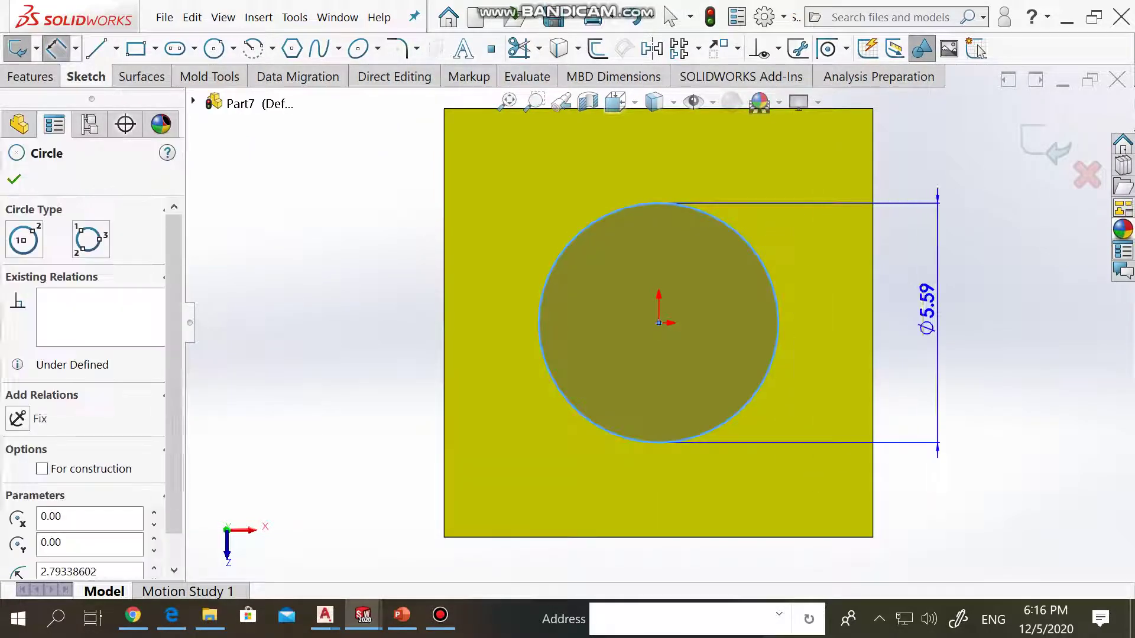
type("10")
key("Return")
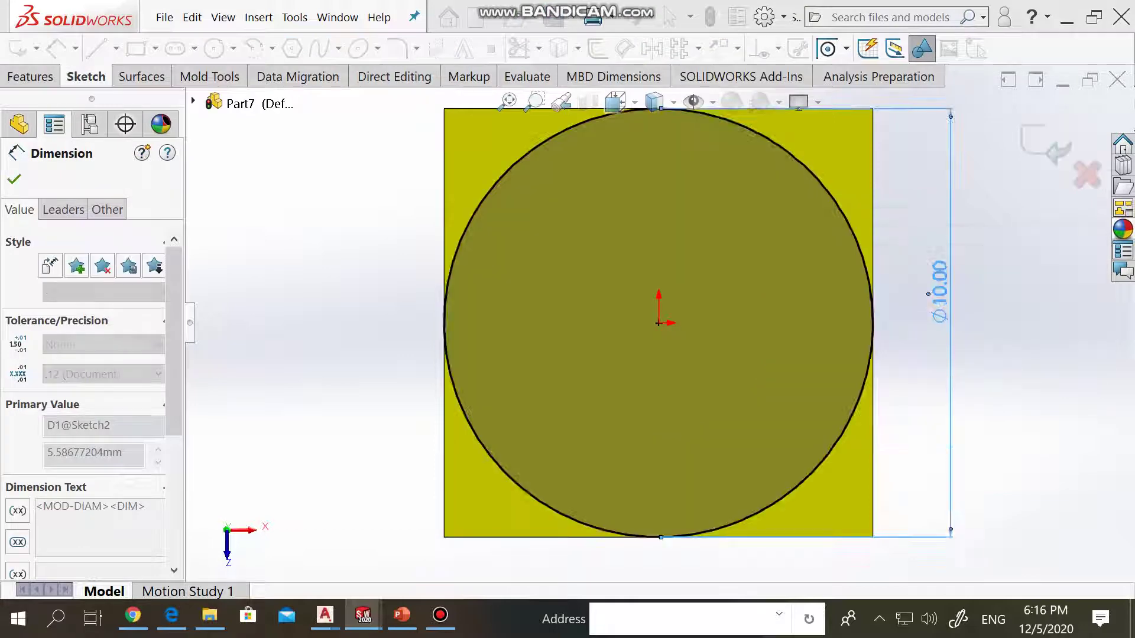
double_click(938, 289)
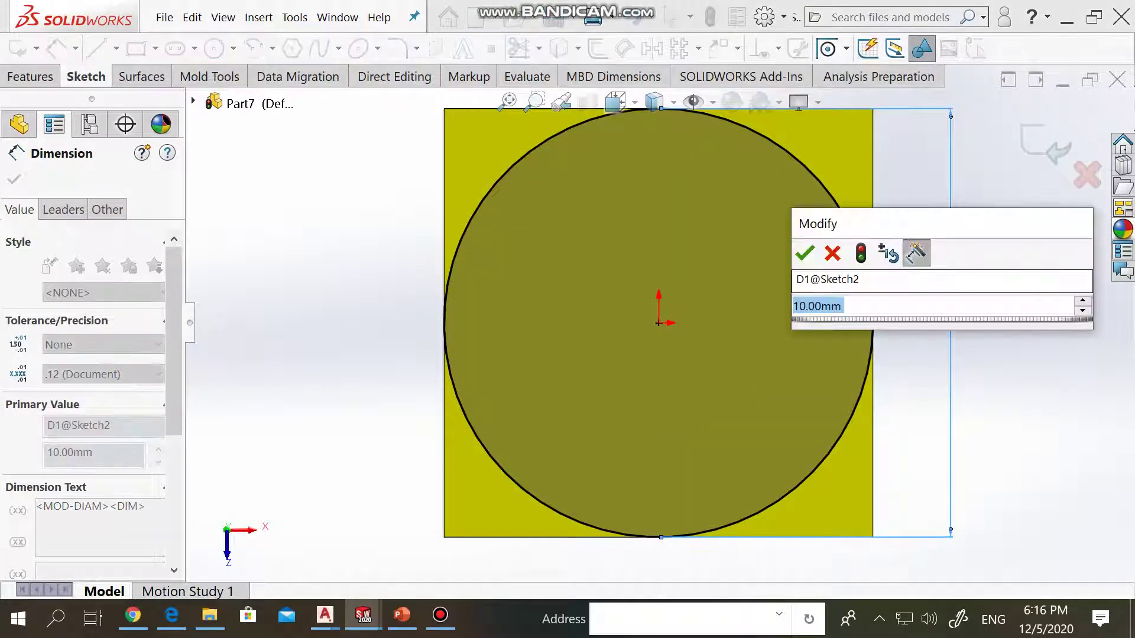
type("5")
key("Return")
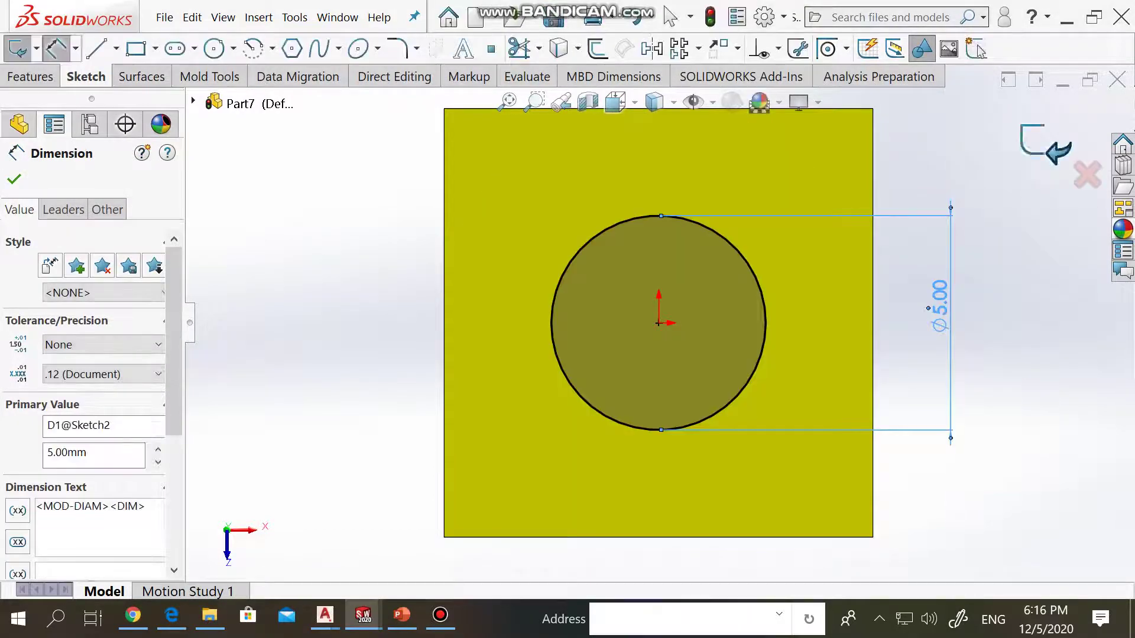
left_click(1043, 145)
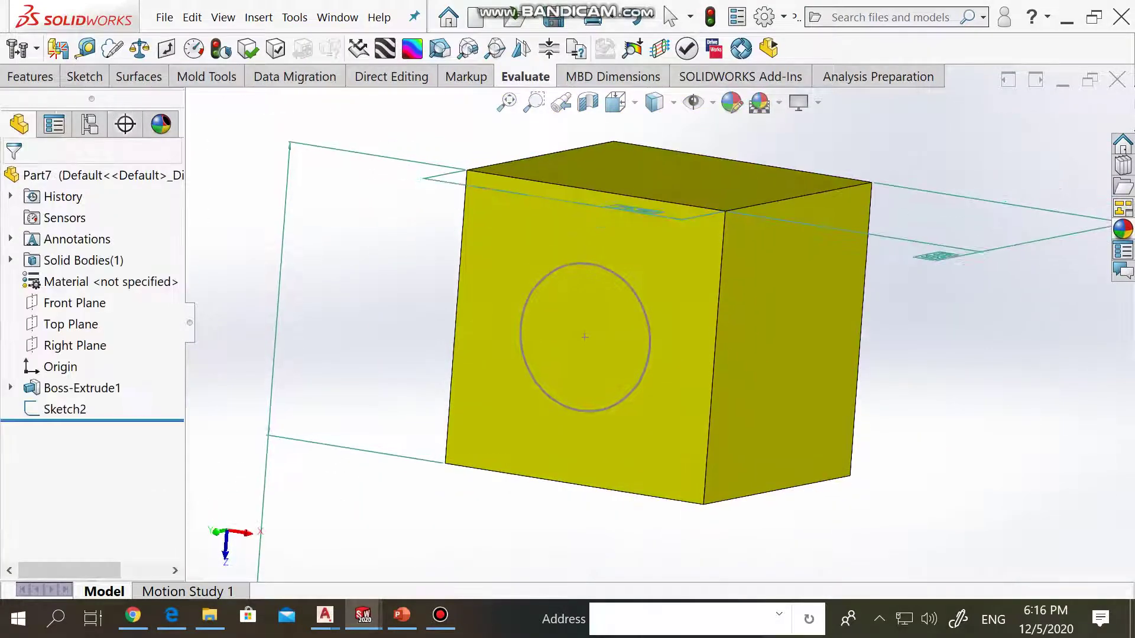
Extrude-cut Sketch2 15 mm deep through the cube and show the isometric view
left_click(65, 409)
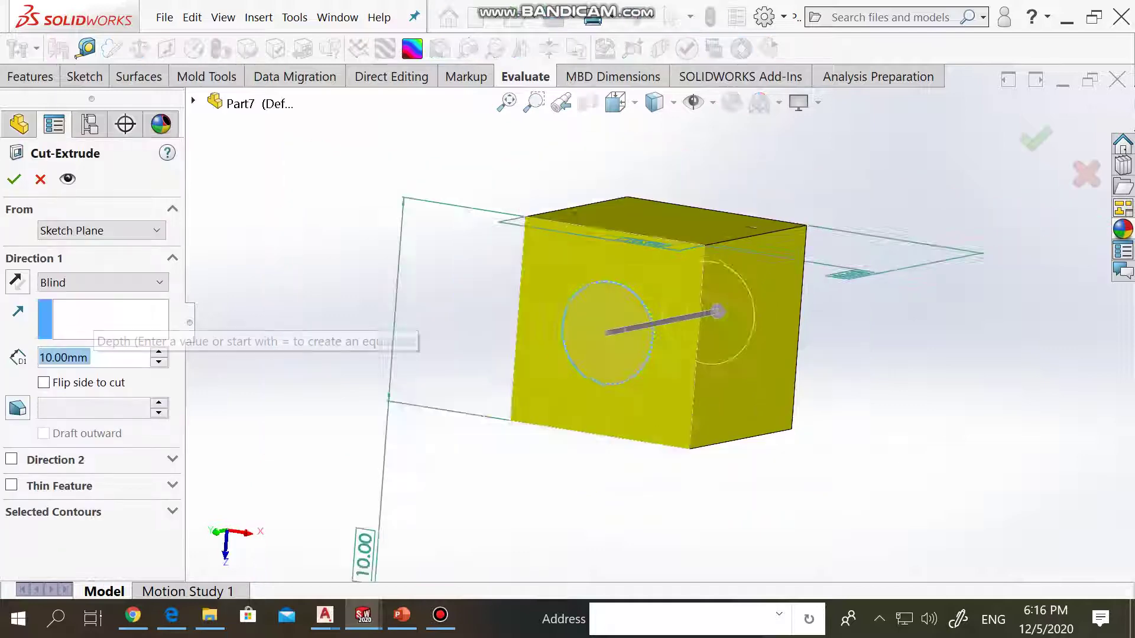
left_click_drag(732, 303, 753, 296)
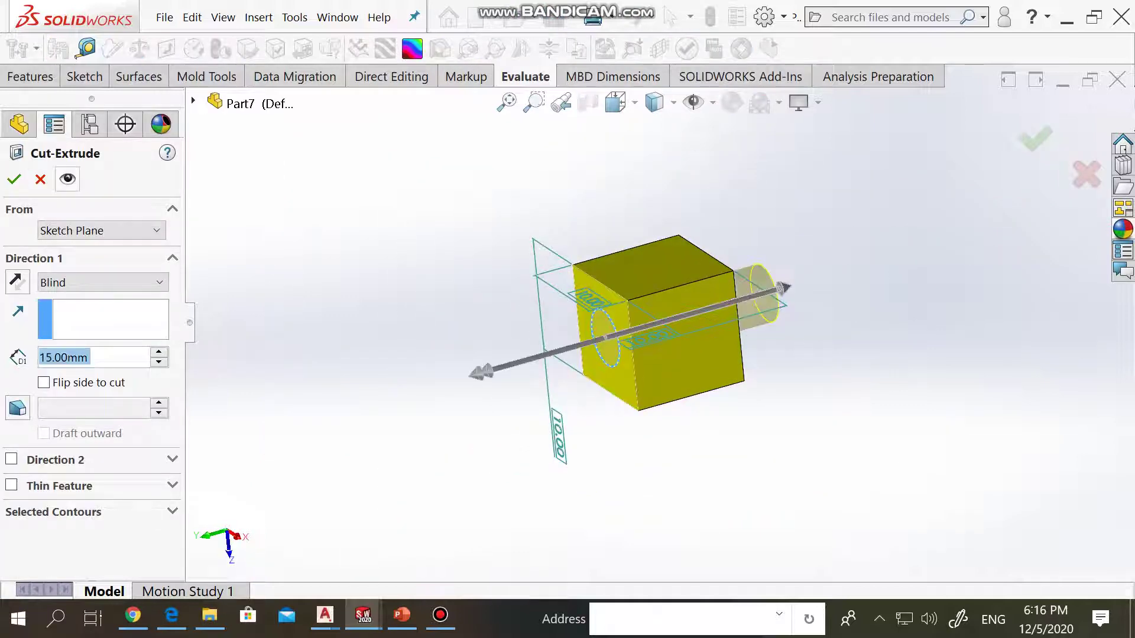
left_click(14, 179)
key("ctrl+7")
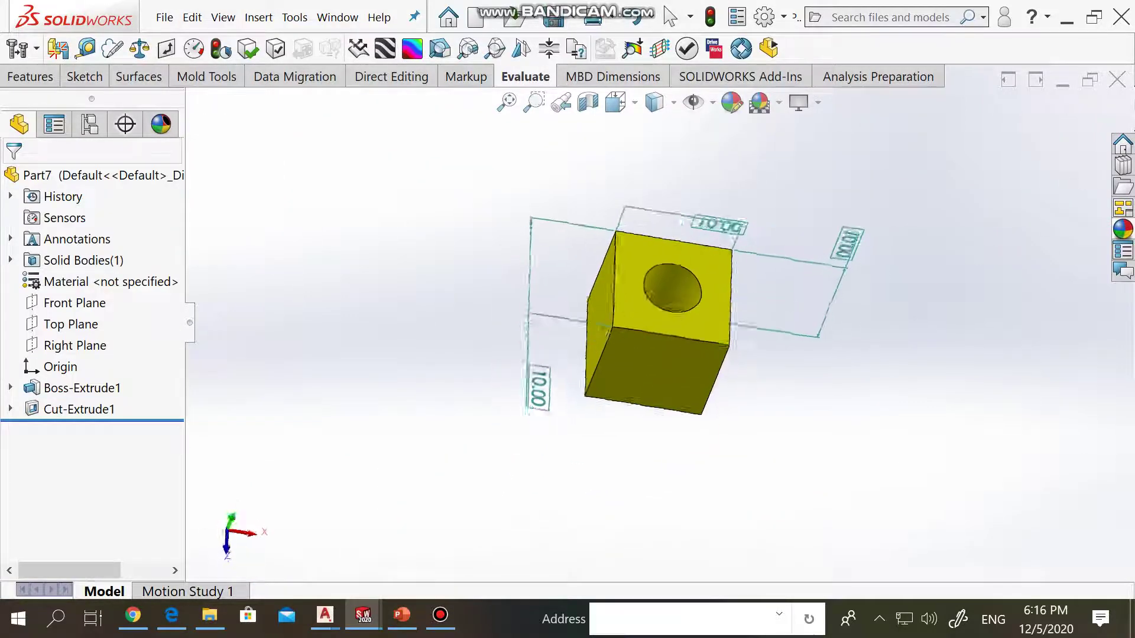
left_click(139, 48)
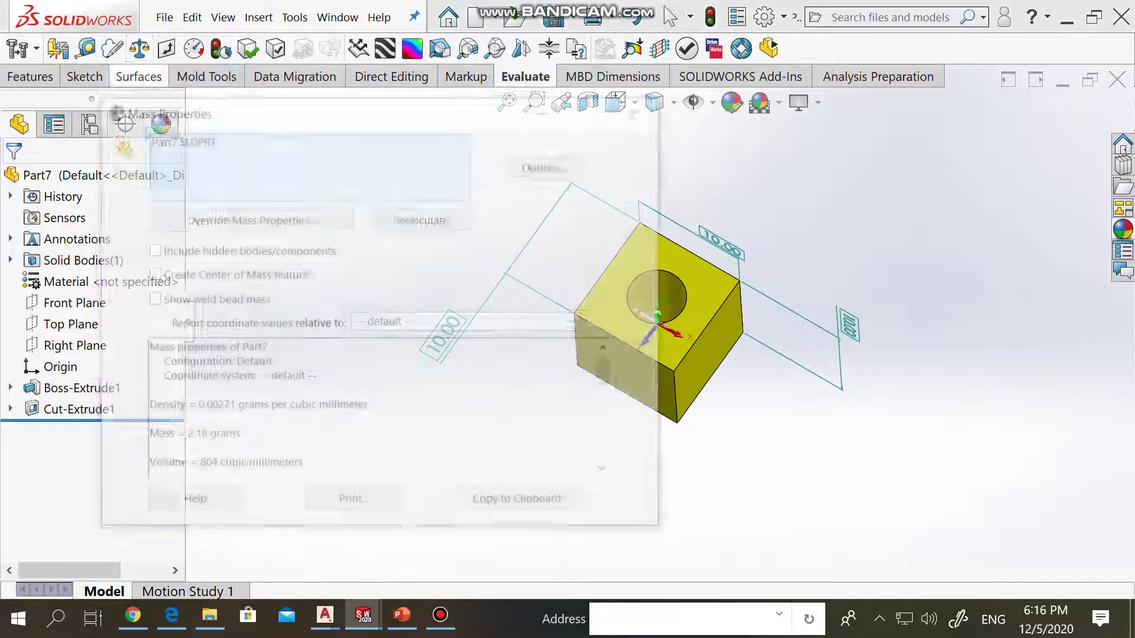
left_click_drag(240, 434, 144, 434)
left_click_drag(240, 434, 145, 434)
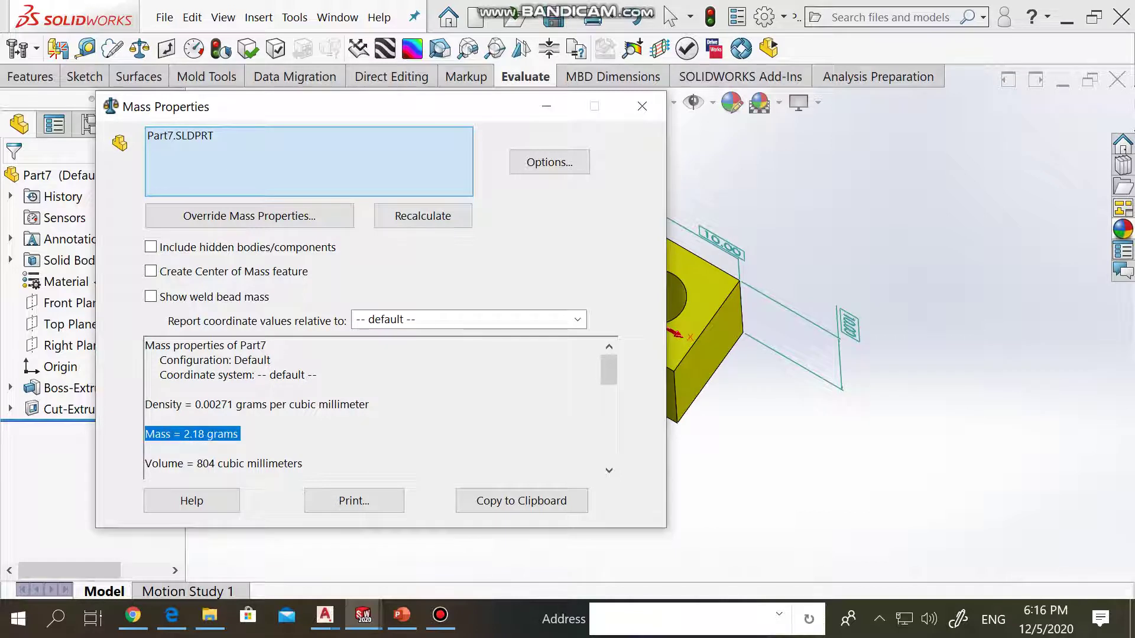
scroll(668, 326, "down", 5)
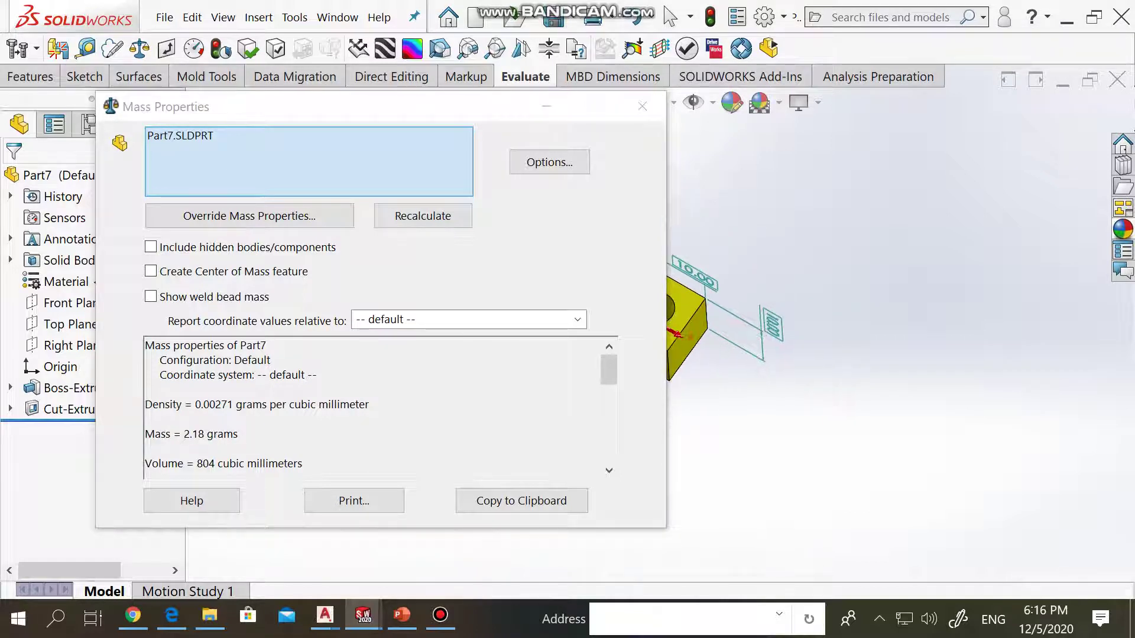
left_click(643, 107)
key("f")
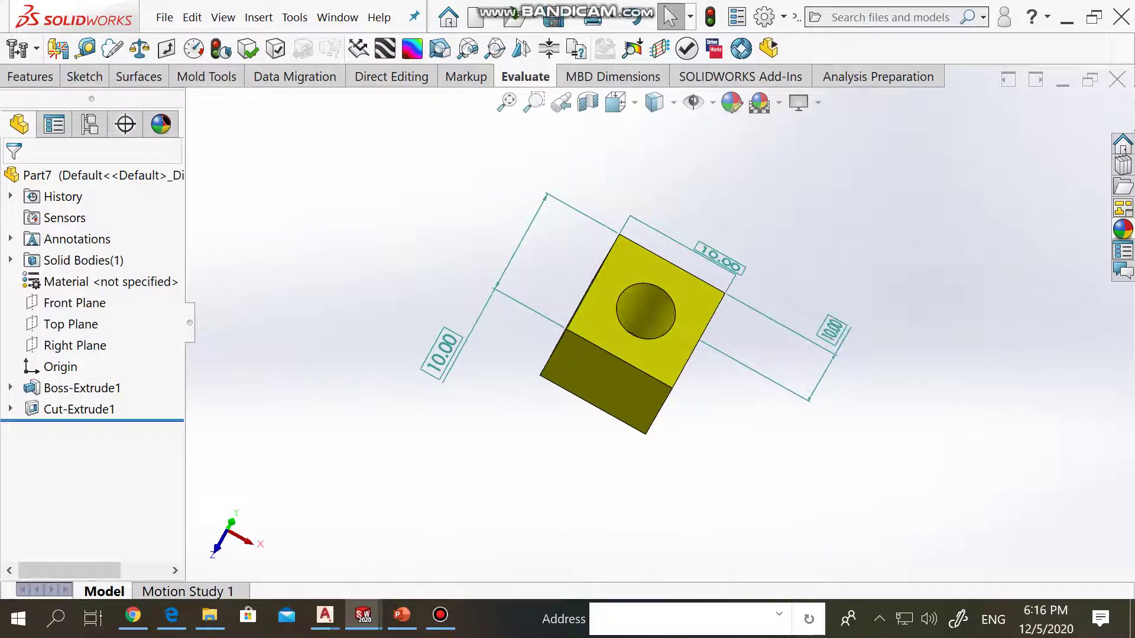
Edit the Cut-Extrude1 sketch, change the hole diameter from 5.00 to 8.00 mm, and rebuild
right_click(647, 307)
left_click(688, 114)
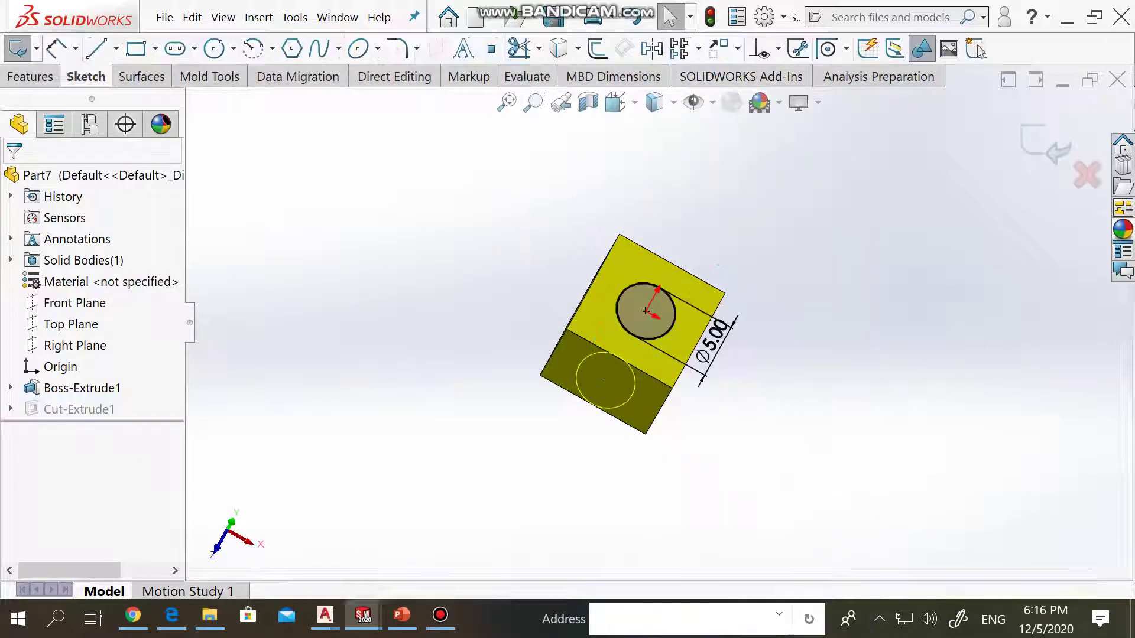
scroll(733, 373, "up", 3)
double_click(679, 322)
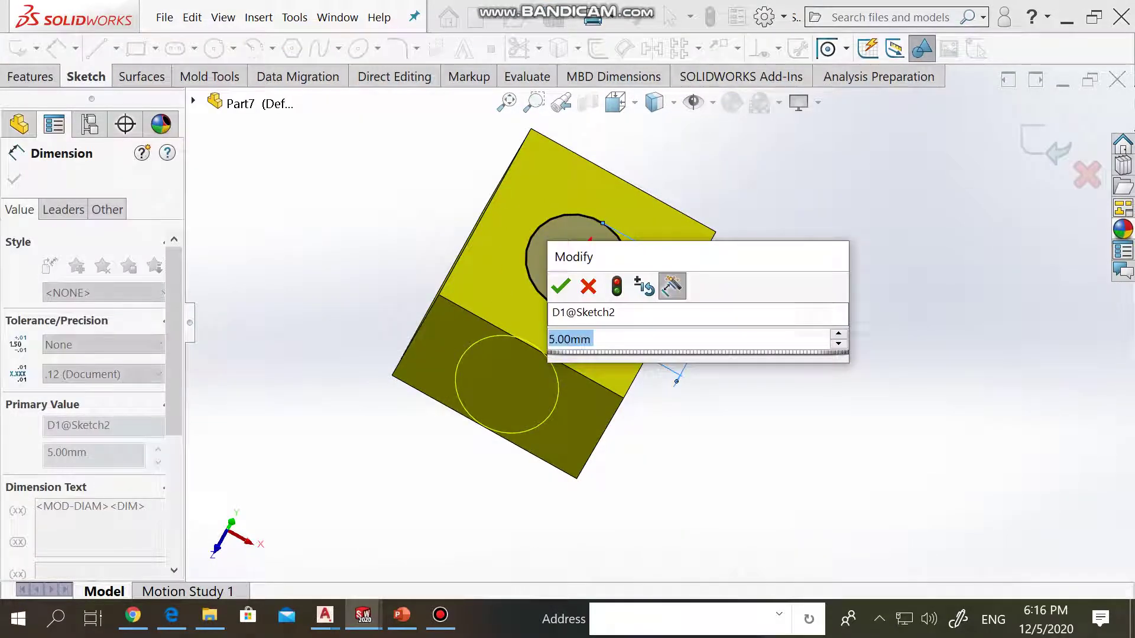
type("8")
key("Return")
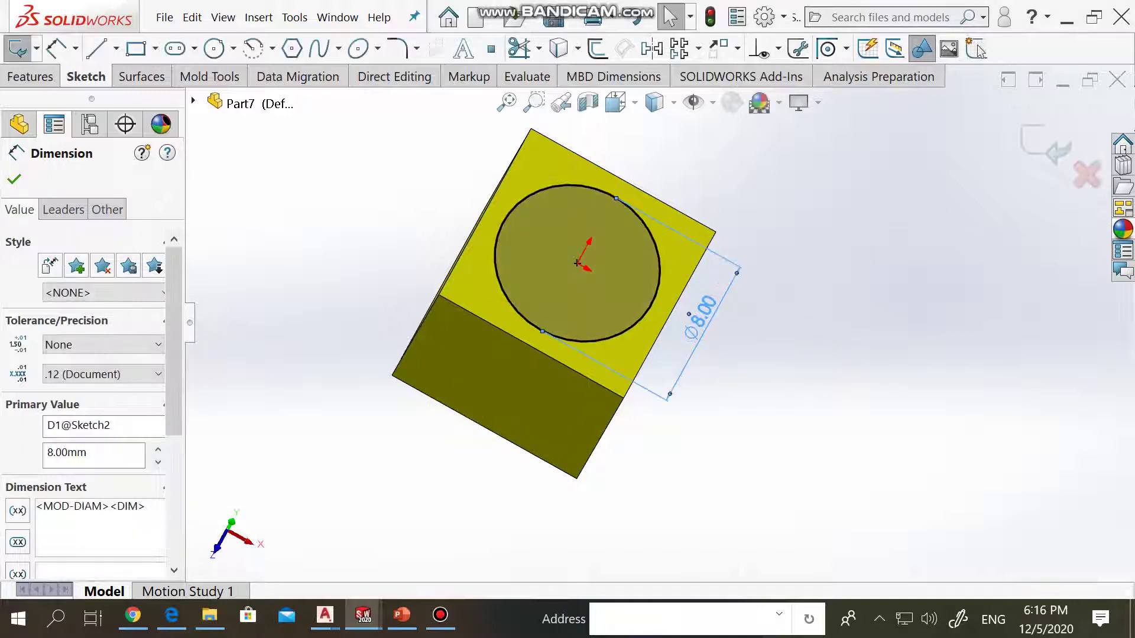
left_click(1046, 145)
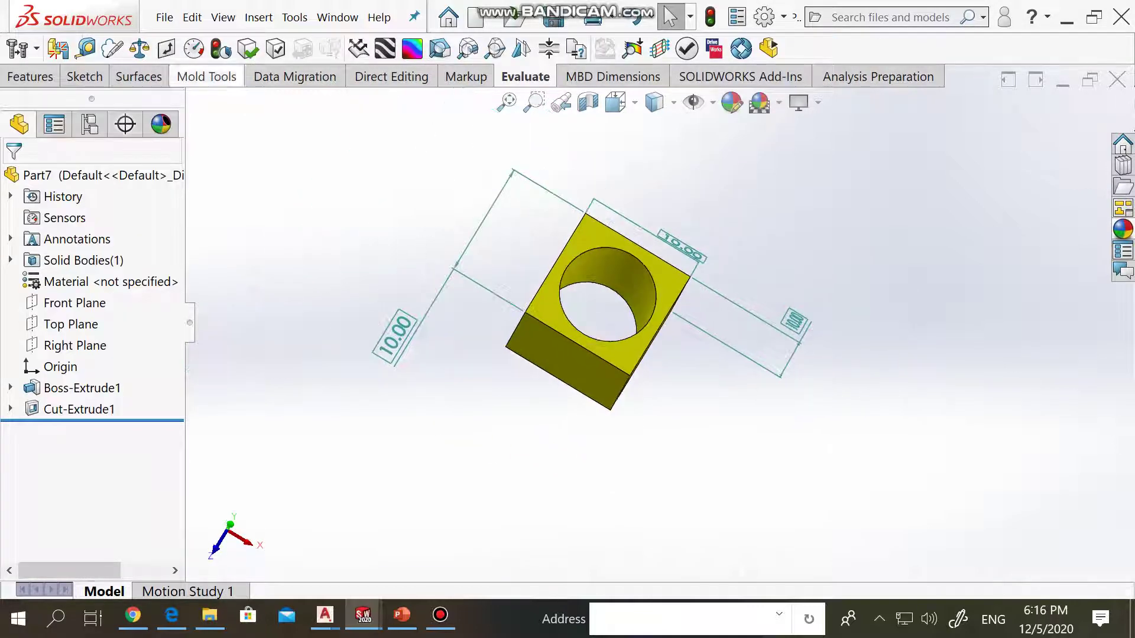
left_click(140, 48)
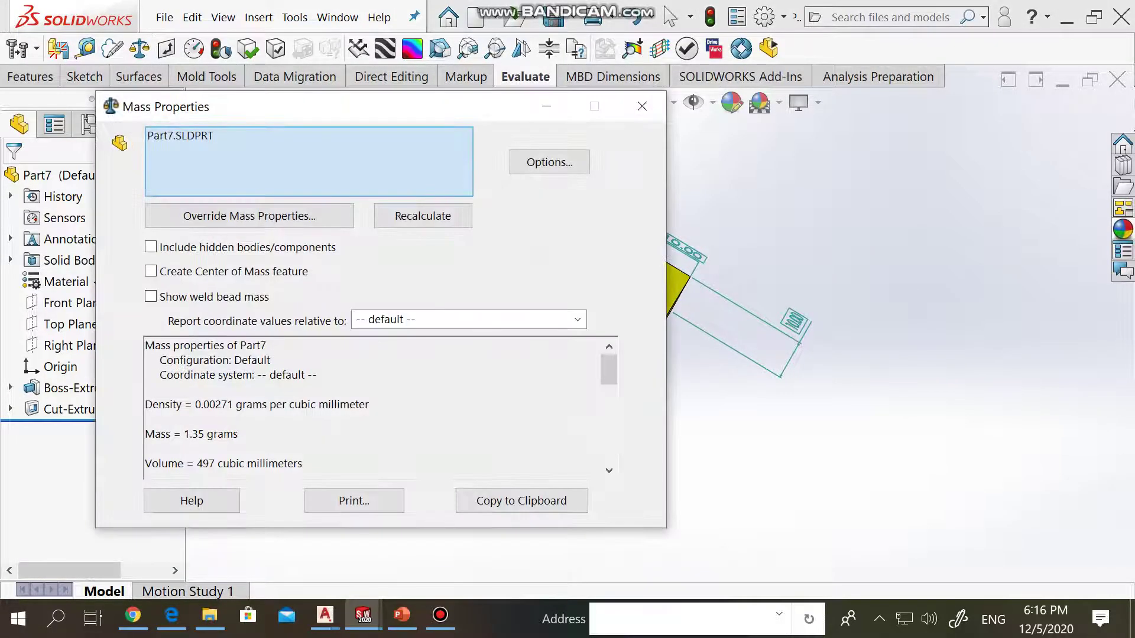
left_click_drag(238, 434, 145, 434)
left_click_drag(237, 434, 145, 434)
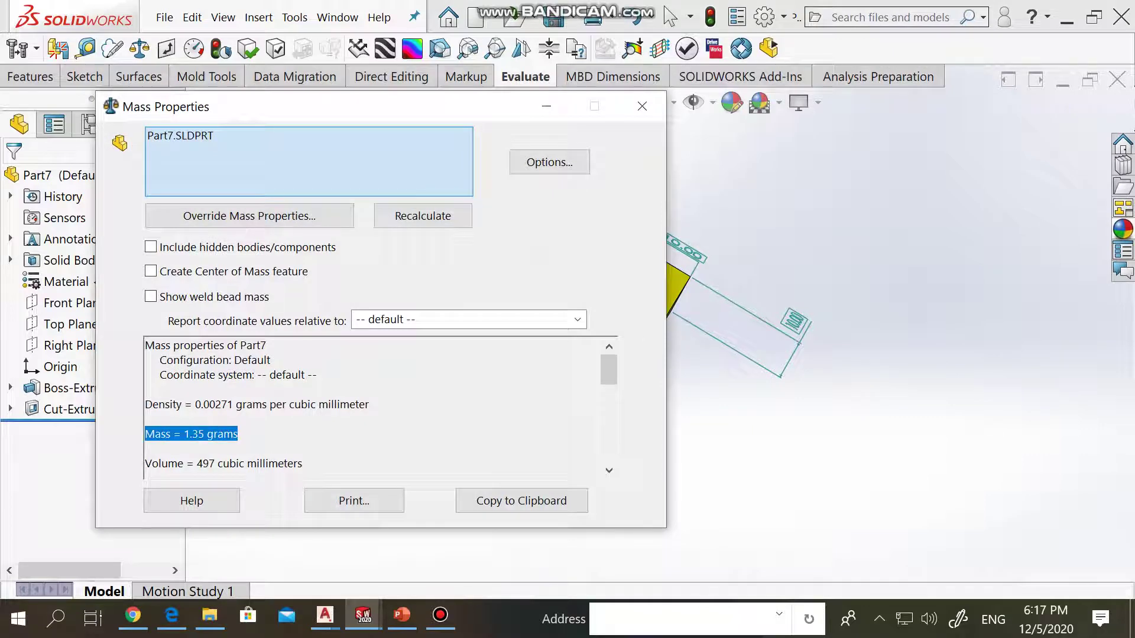
mouse_move(507, 109)
left_mouse_down()
mouse_move(271, 7)
mouse_move(411, 65)
left_mouse_up()
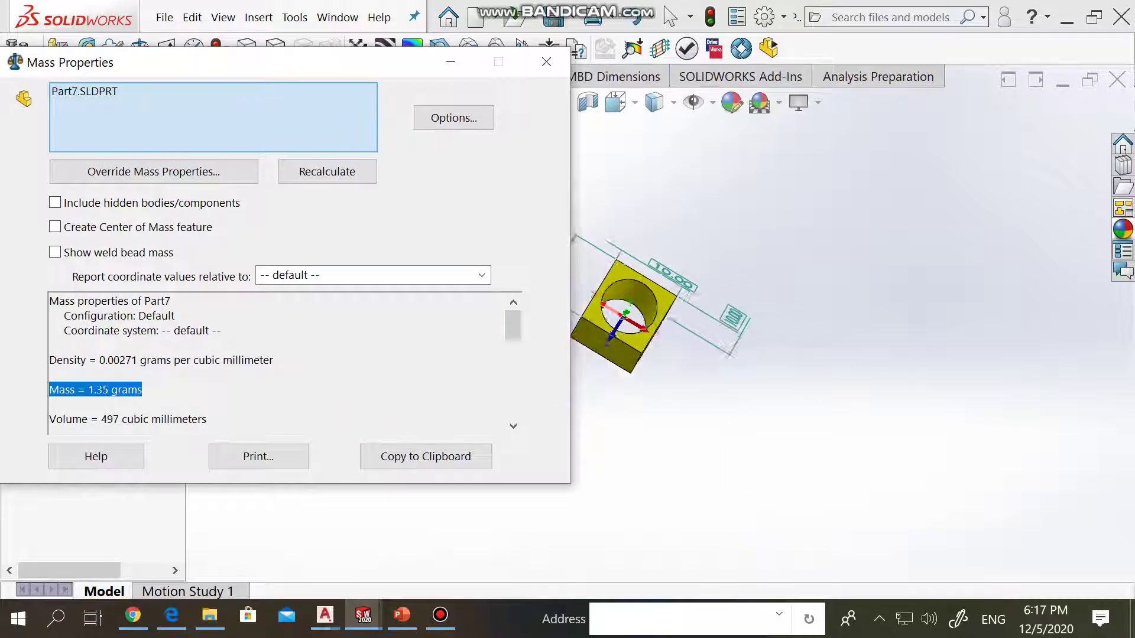
middle_click_drag(827, 355, 887, 295)
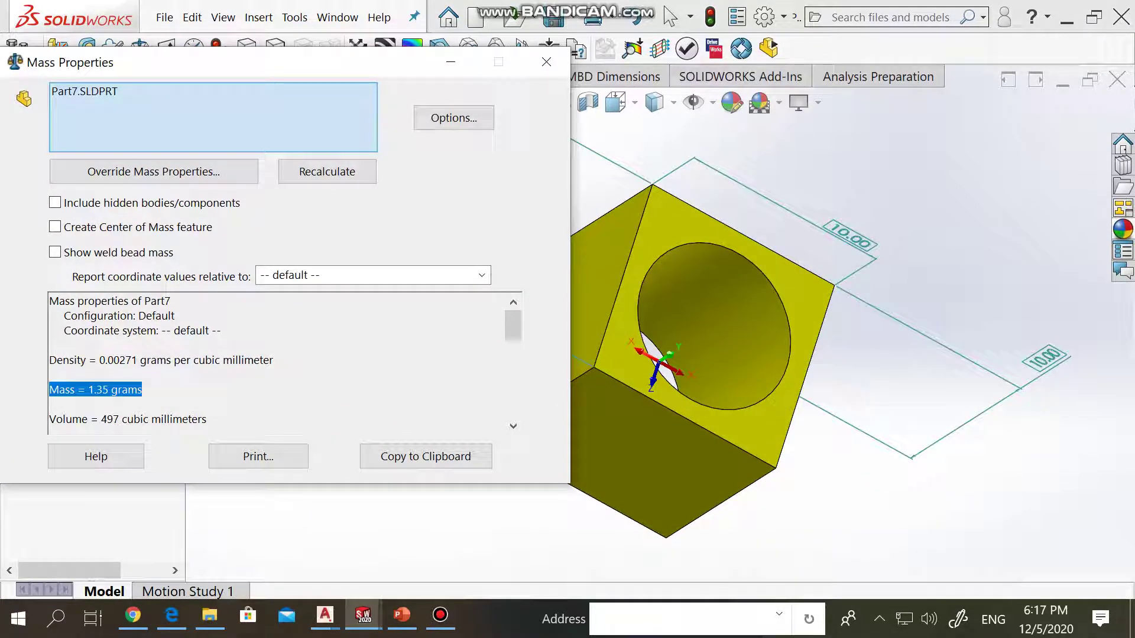
left_click(546, 62)
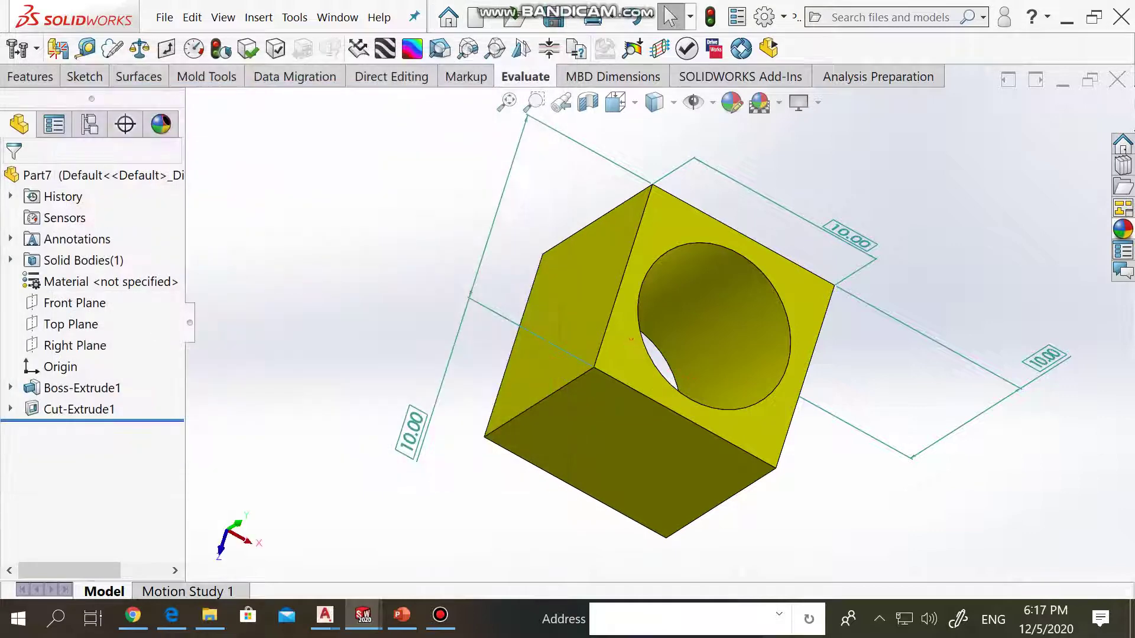